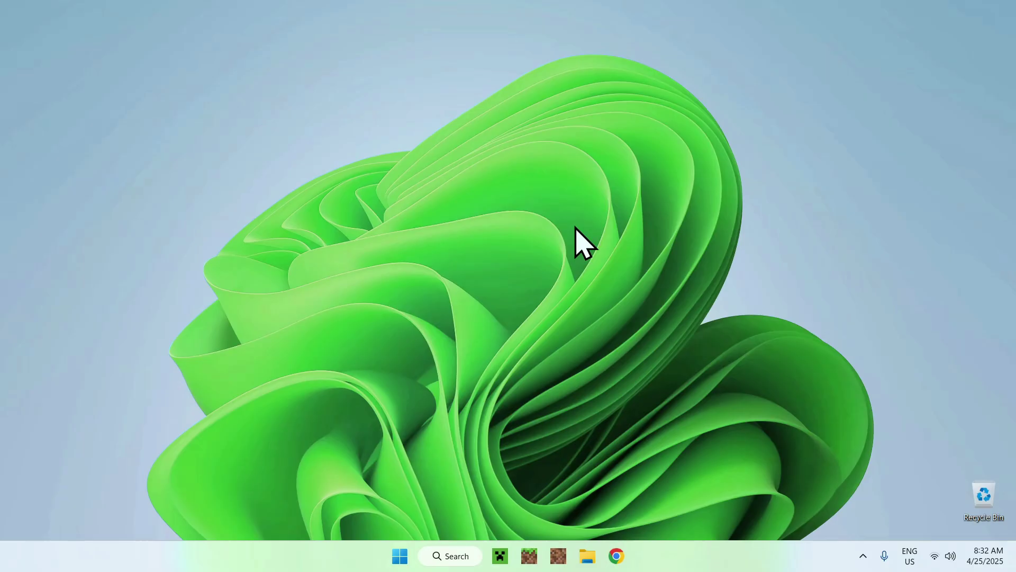
# - Open Chrome, search Google for "Modrinth" and open the modrinth.com website from the results
pyautogui.click(617, 554)
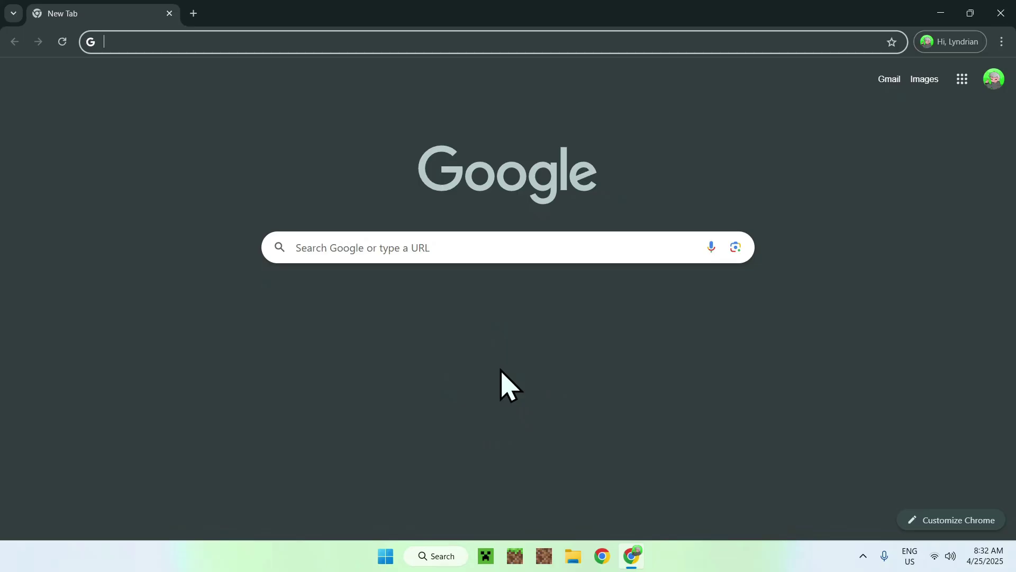
pyautogui.click(488, 247)
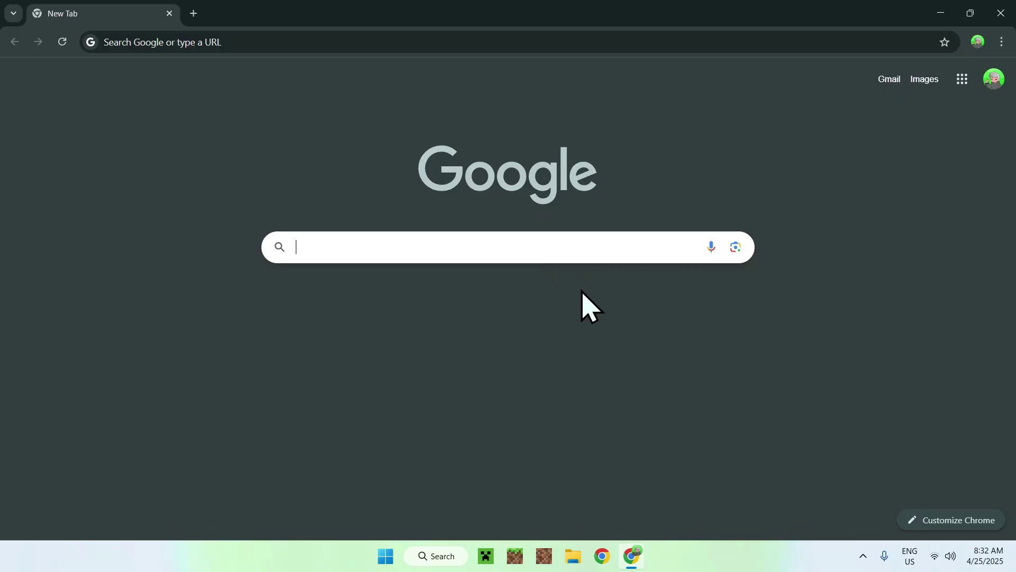
pyautogui.write('Mo')
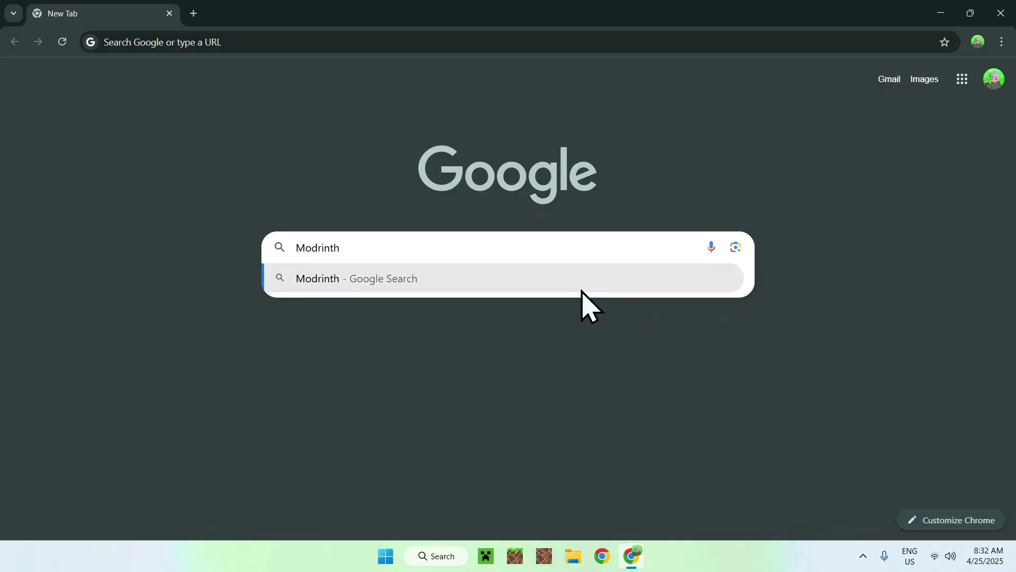
pyautogui.write('drinth')
pyautogui.press('Return')
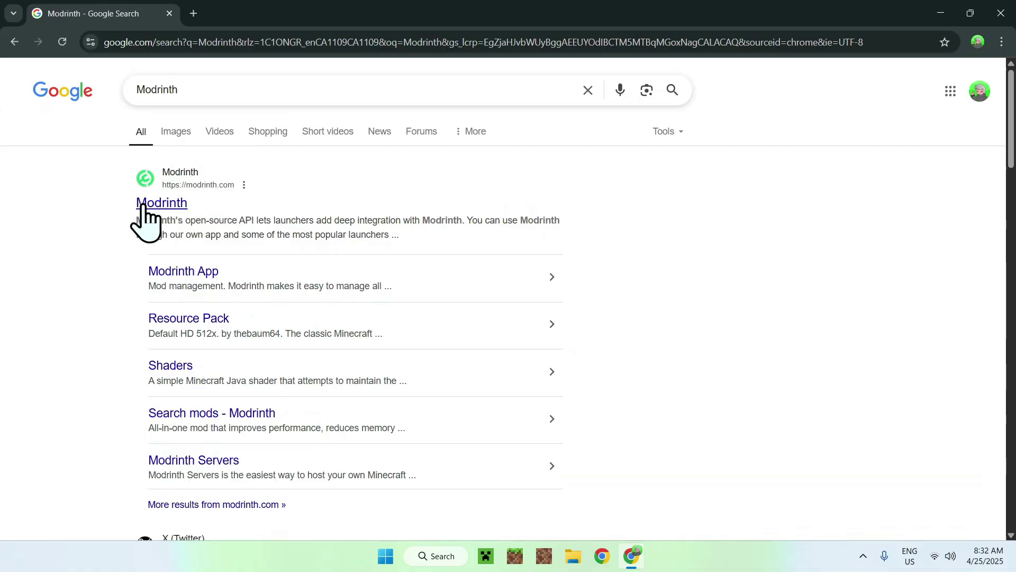
pyautogui.click(161, 205)
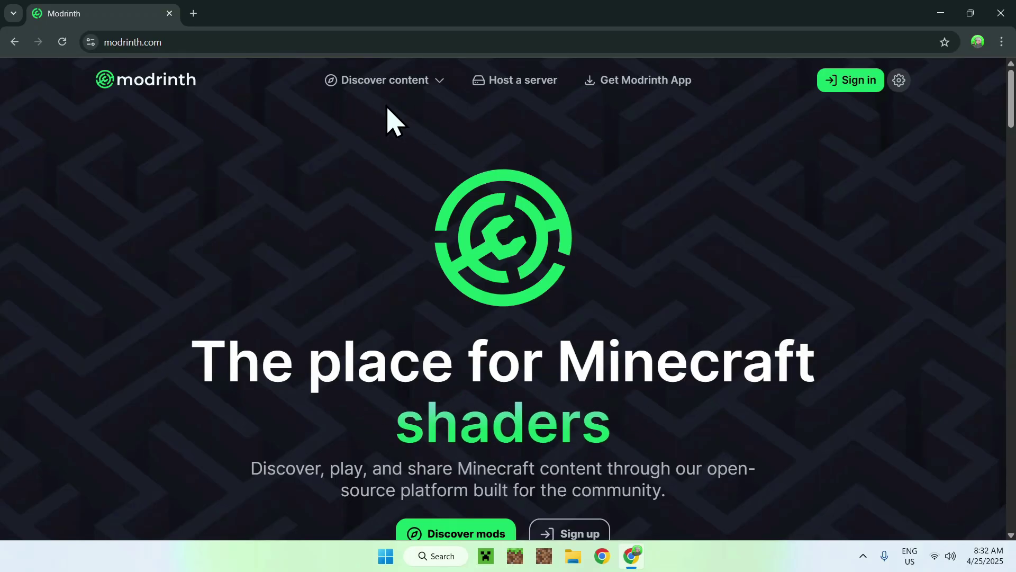
# - Search Modrinth's modpacks for "OptiFabric" and open the OptiFabric modpack page
pyautogui.click(390, 82)
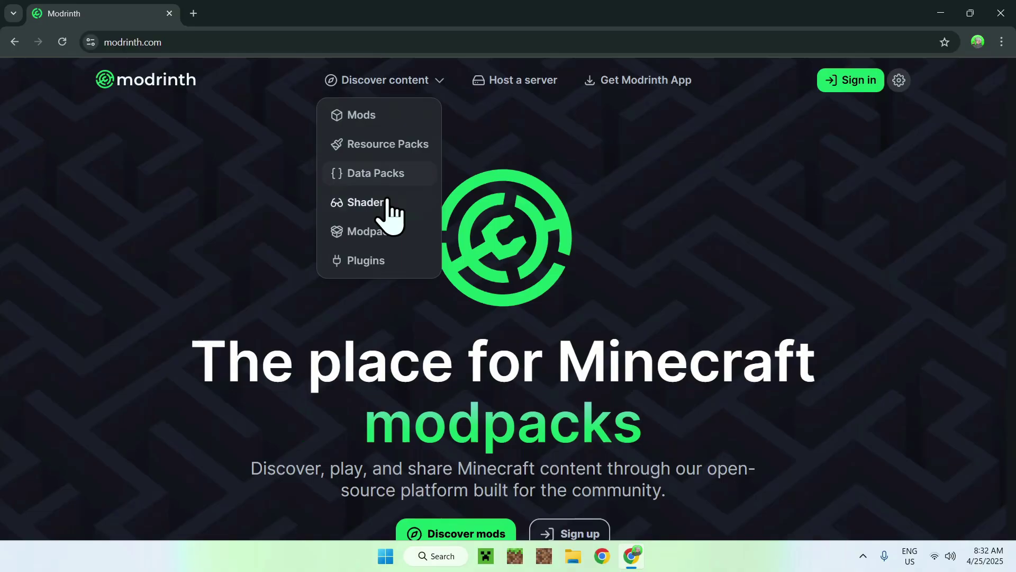
pyautogui.click(401, 240)
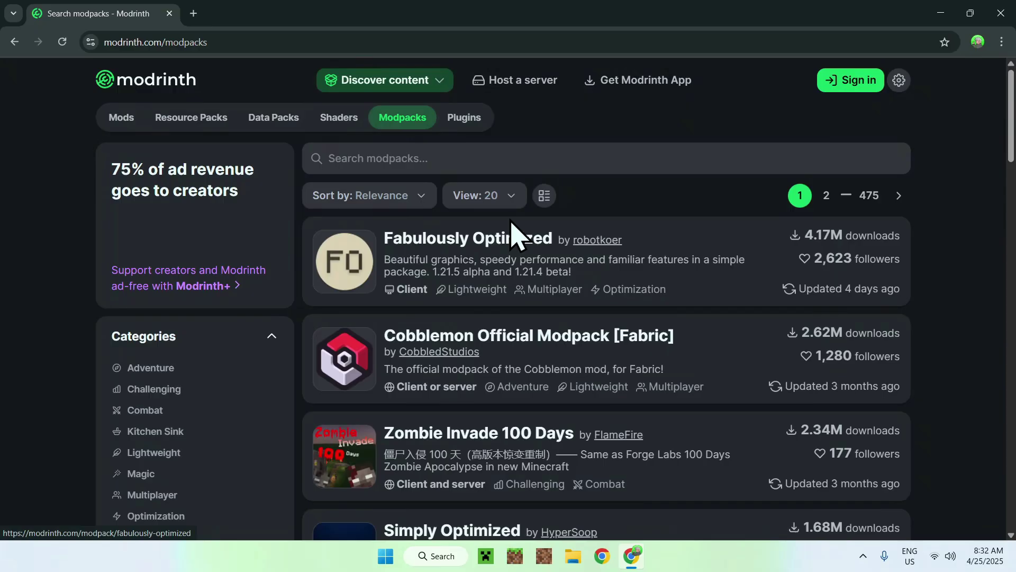
pyautogui.click(598, 159)
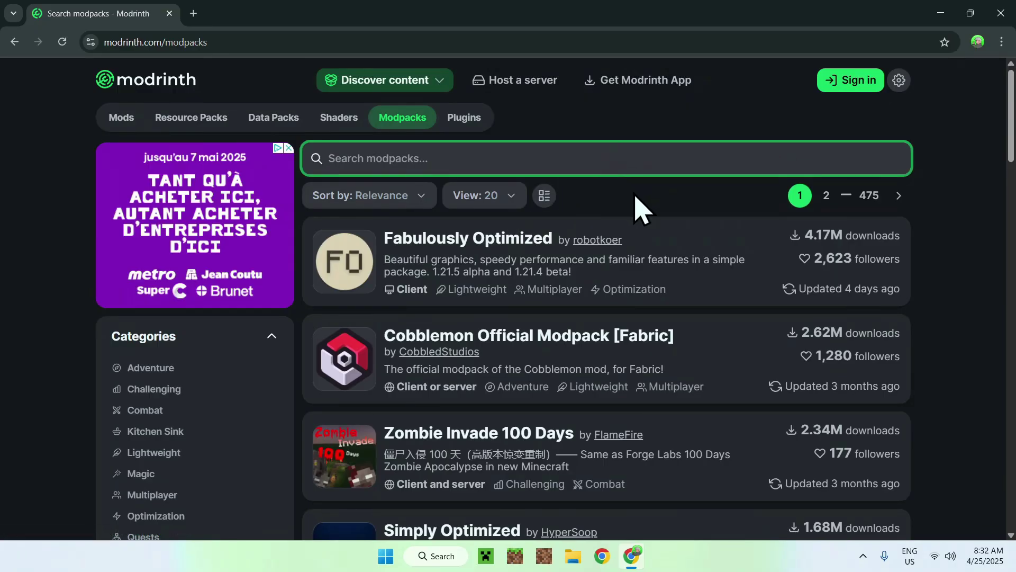
pyautogui.write('Opti')
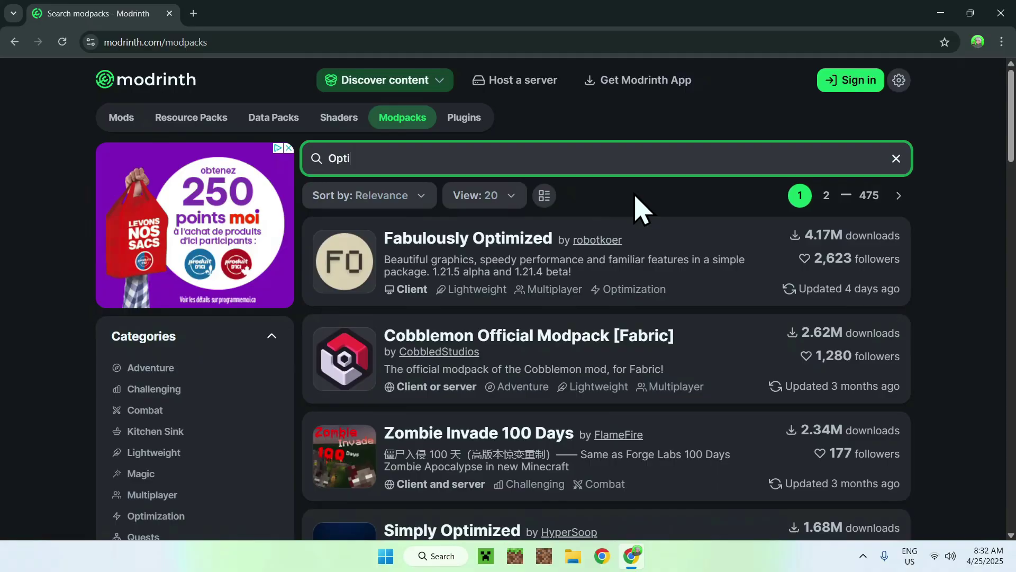
pyautogui.write('Fabric')
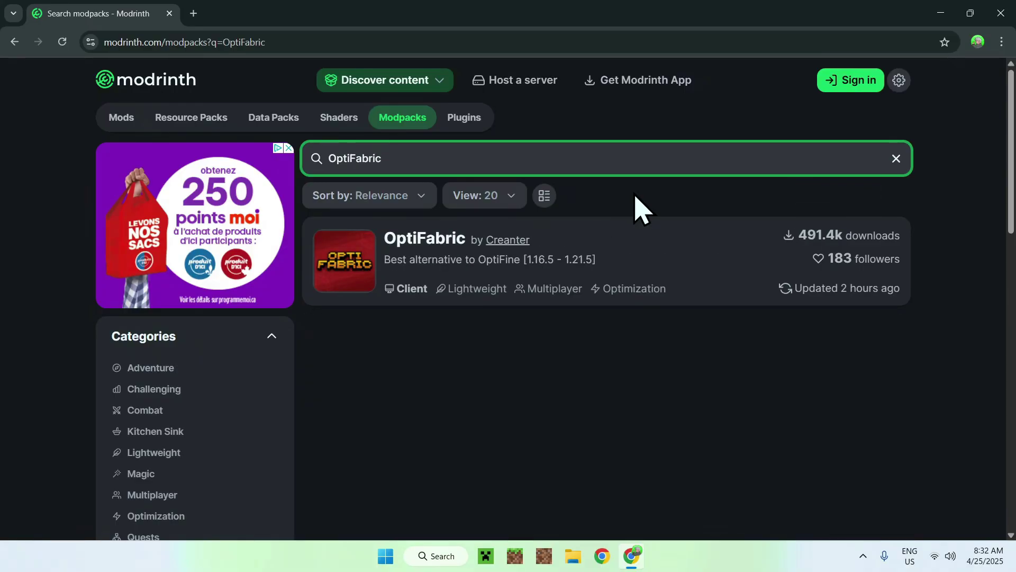
pyautogui.click(419, 239)
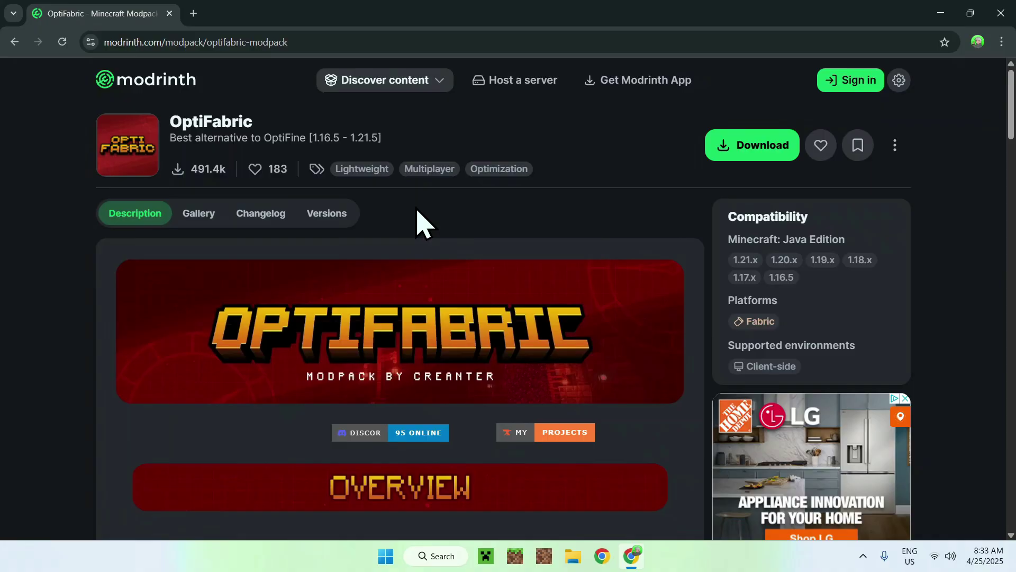
# - Show the OptiFabric modpack's versions and filter them by game version 1.21.5
pyautogui.click(319, 212)
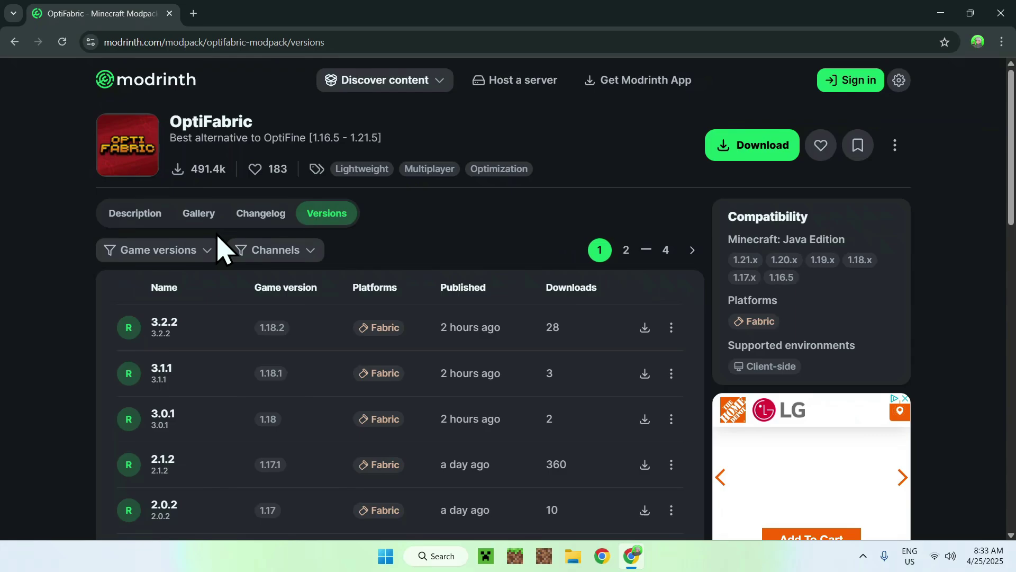
pyautogui.click(180, 248)
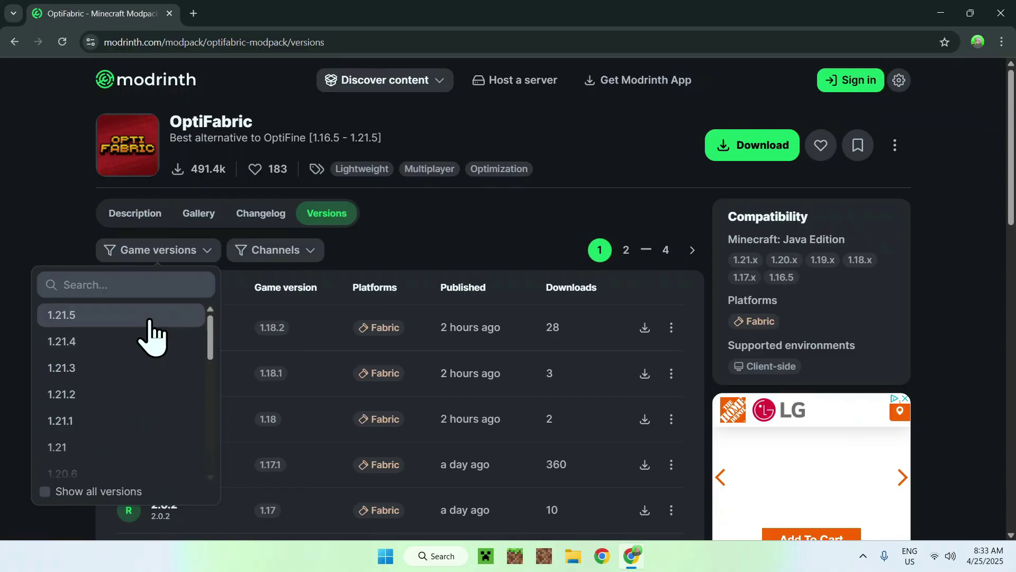
pyautogui.click(150, 329)
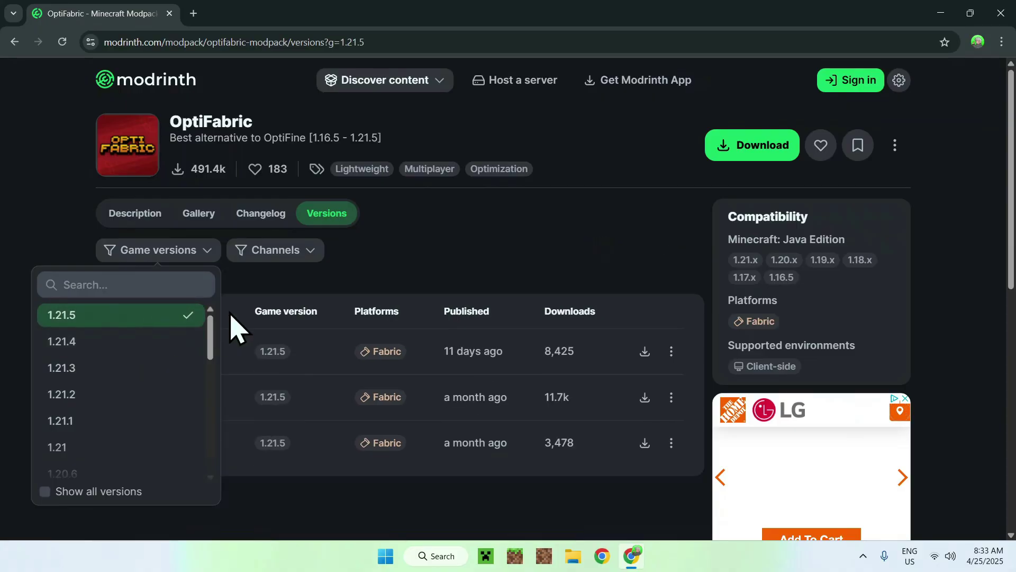
pyautogui.click(451, 263)
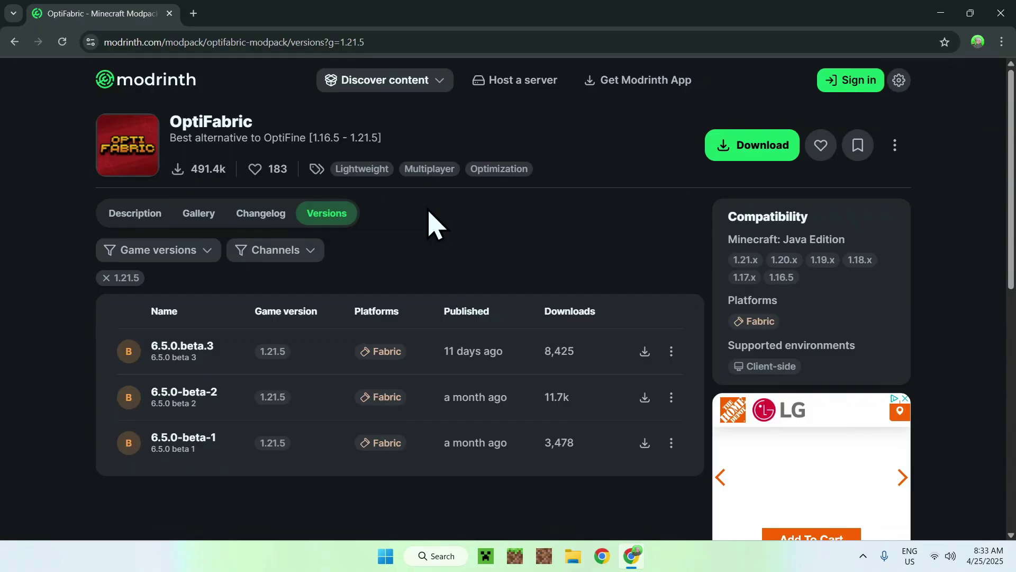
pyautogui.click(644, 351)
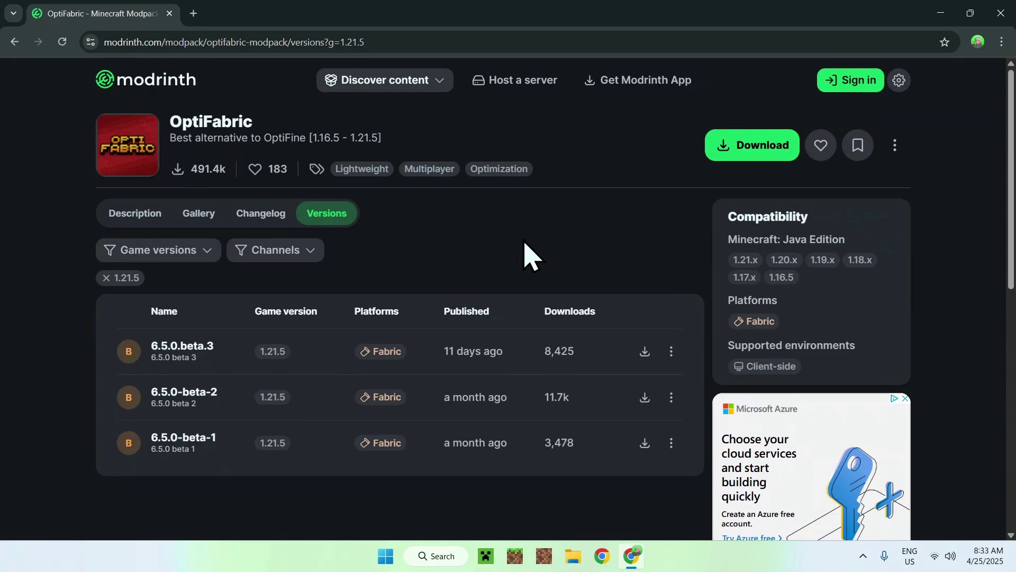
pyautogui.click(344, 82)
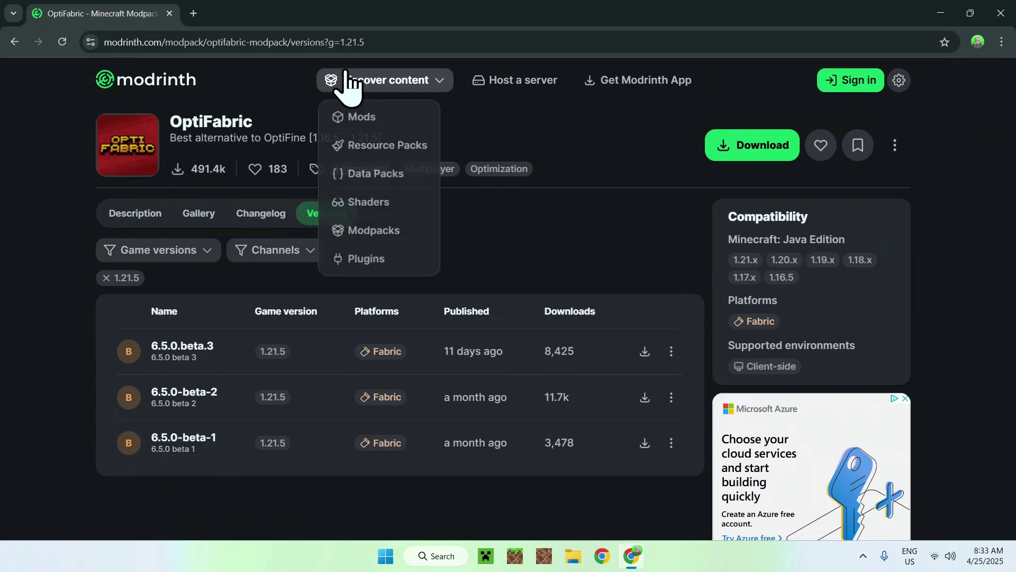
# - Search Google for "MRPACK To ZIP" in a new browser tab and open the Modrinth Pack to Zip Converter
pyautogui.click(194, 13)
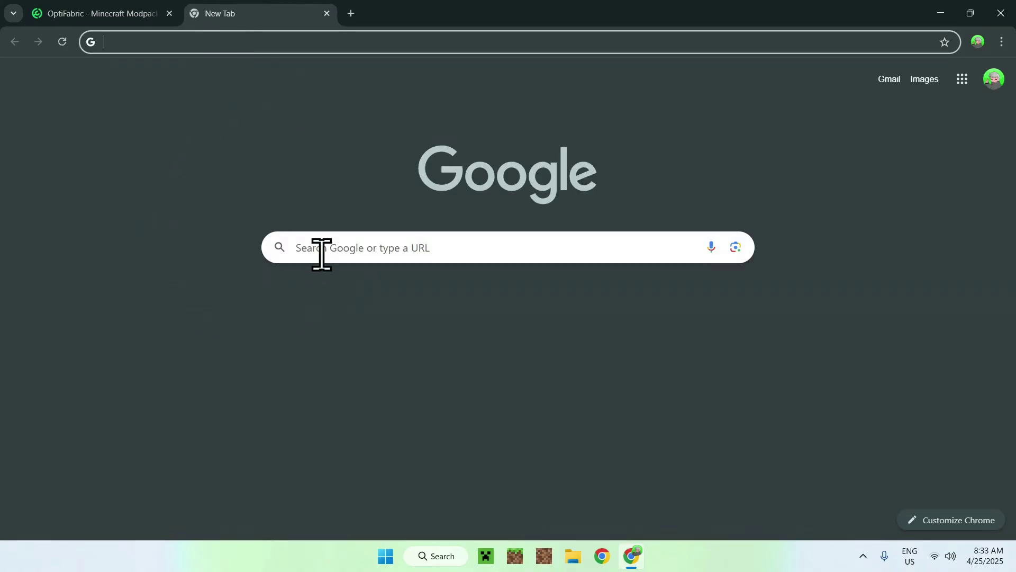
pyautogui.click(321, 254)
pyautogui.write('MRPACK To ZIP')
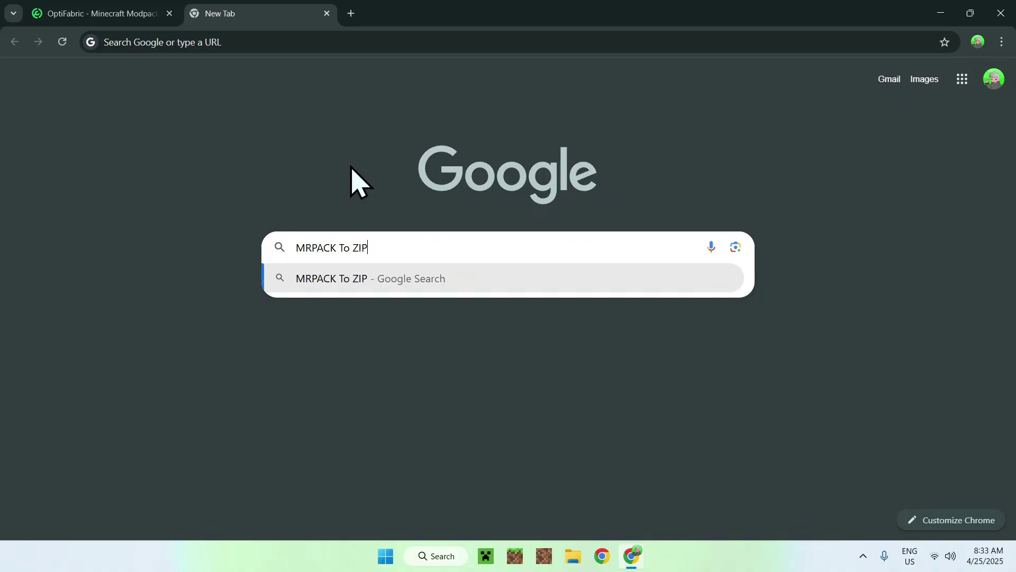
pyautogui.press('Return')
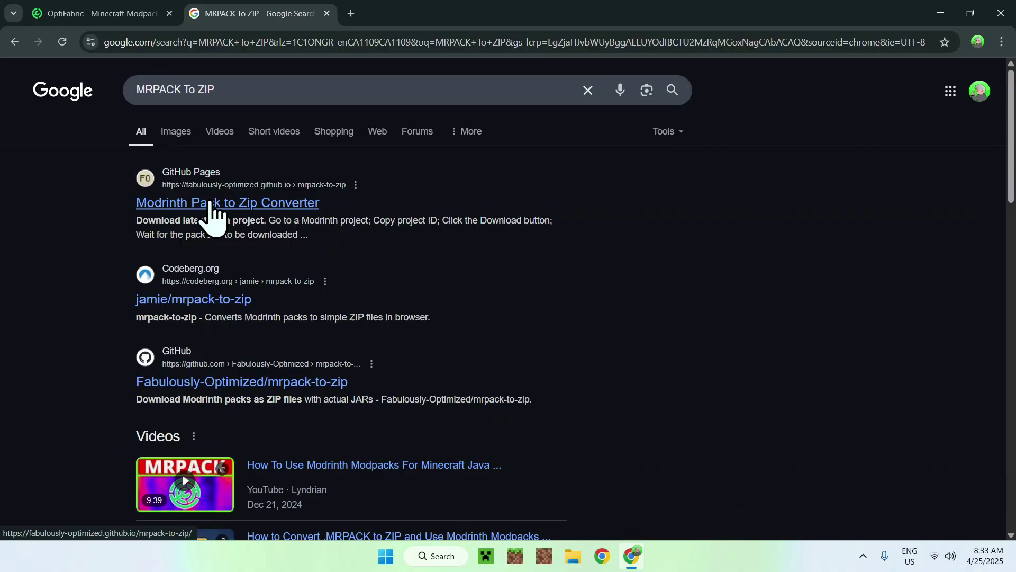
pyautogui.click(210, 203)
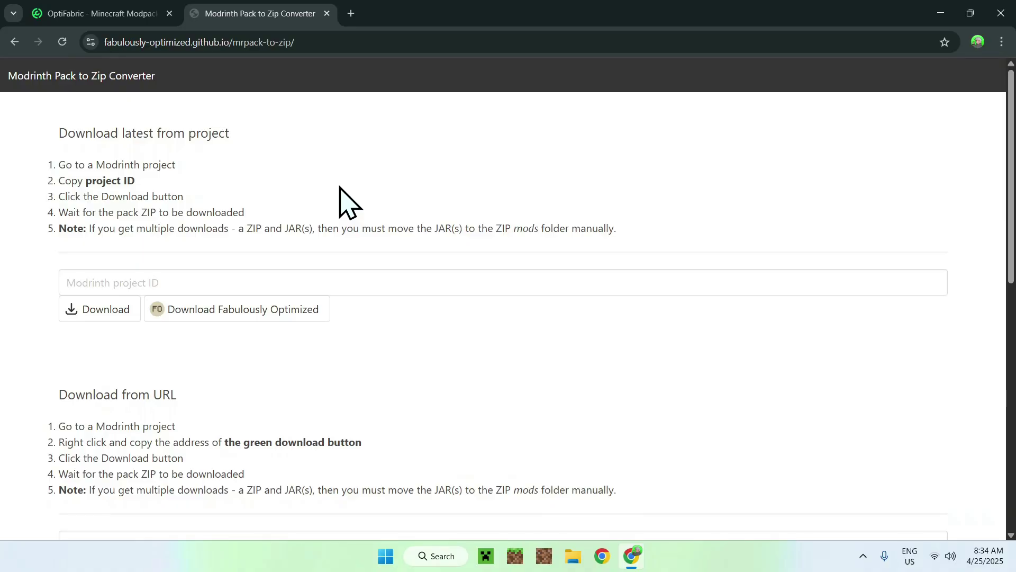
# - Return to the OptiFabric versions page and copy the download link address of version 6.5.0.beta.3
pyautogui.scroll(-3, 347, 203)
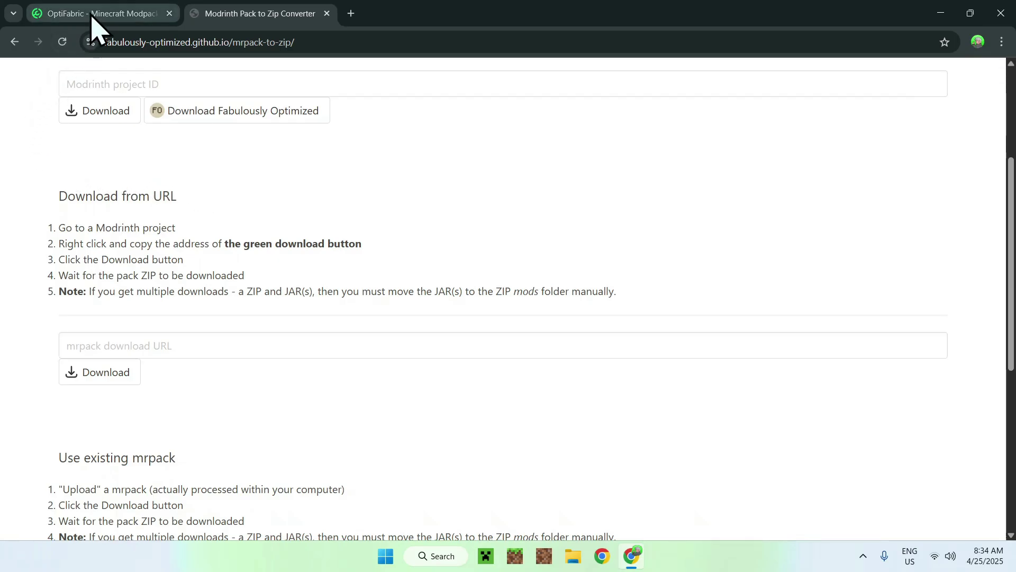
pyautogui.click(37, 16)
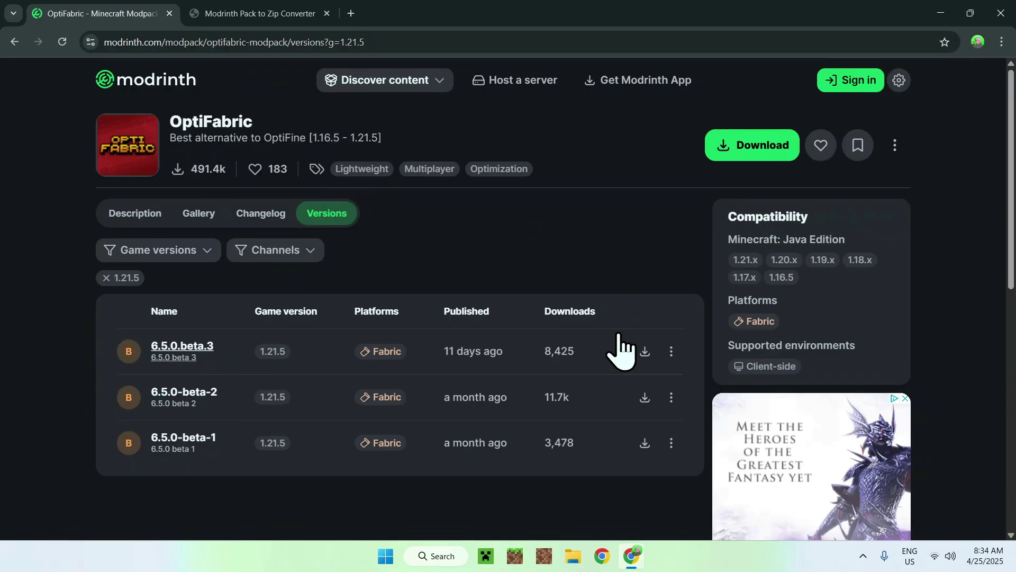
pyautogui.rightClick(646, 353)
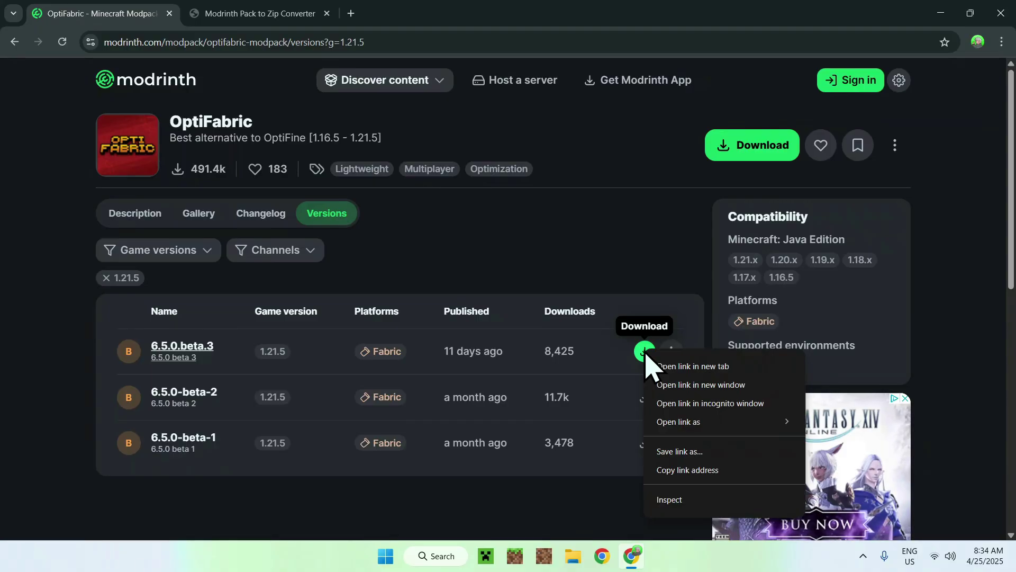
pyautogui.click(728, 475)
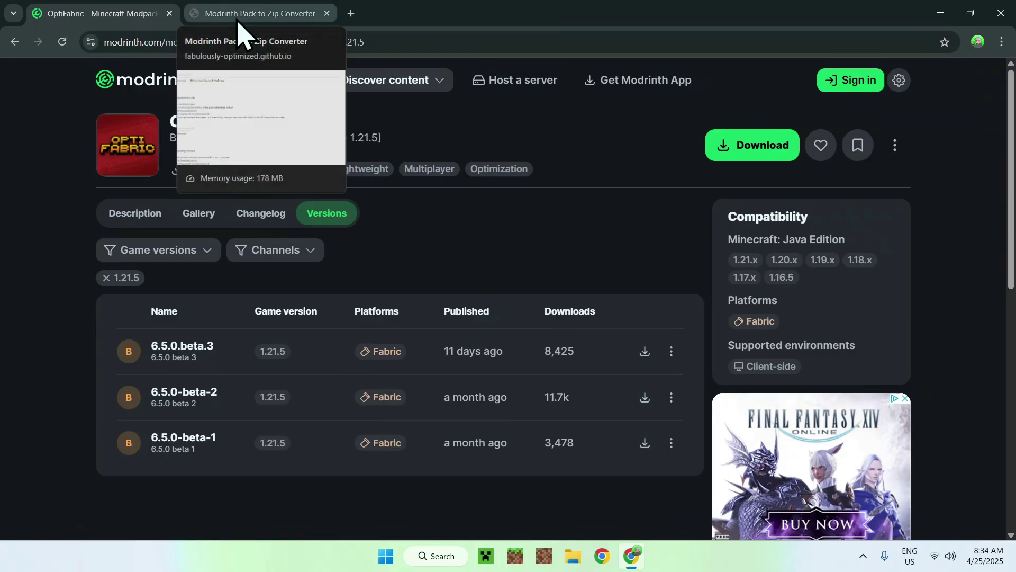
# - Paste the copied link as the mrpack download URL in the Modrinth Pack to Zip Converter
pyautogui.click(242, 21)
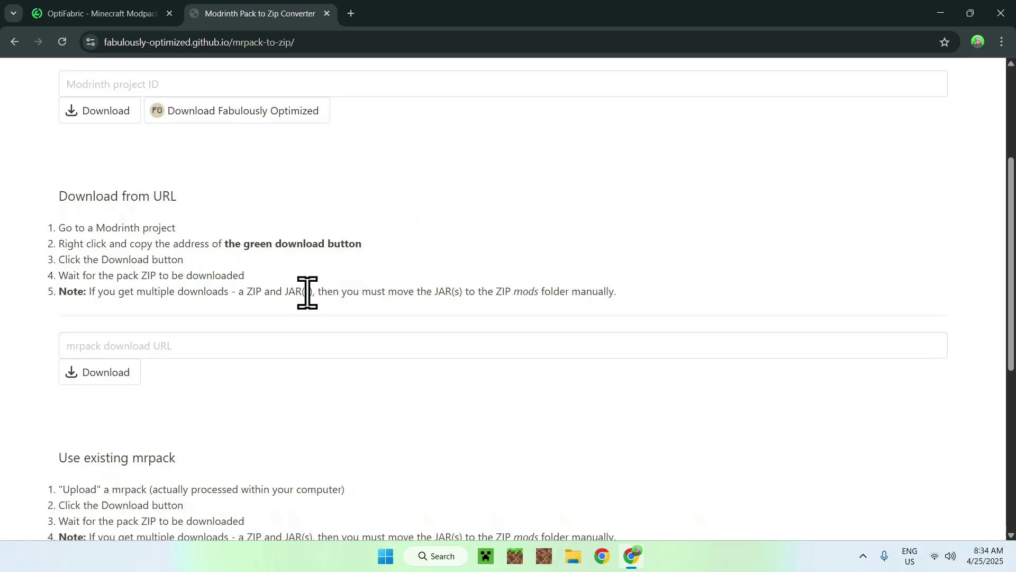
pyautogui.click(247, 346)
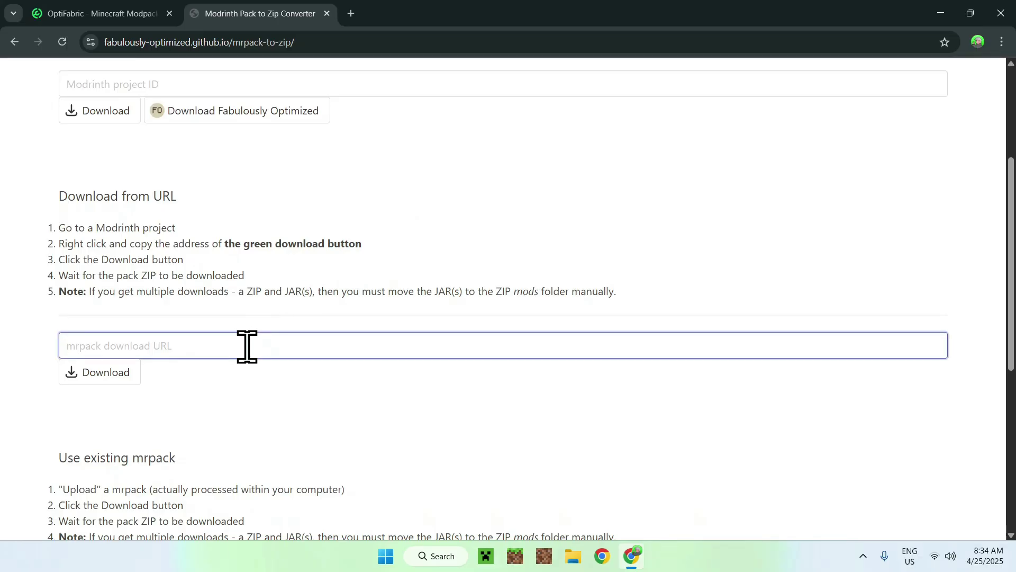
pyautogui.rightClick(246, 346)
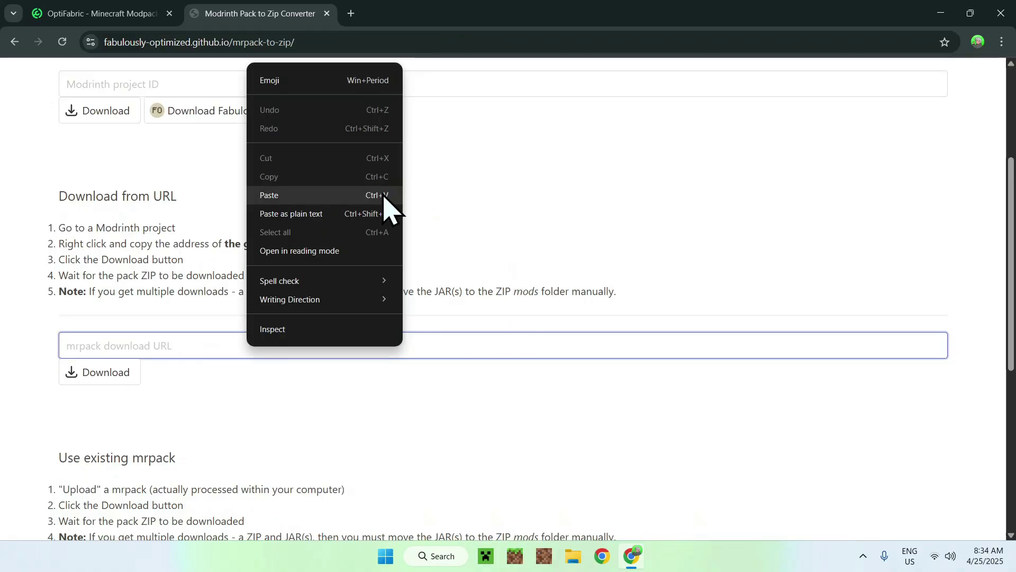
pyautogui.click(270, 196)
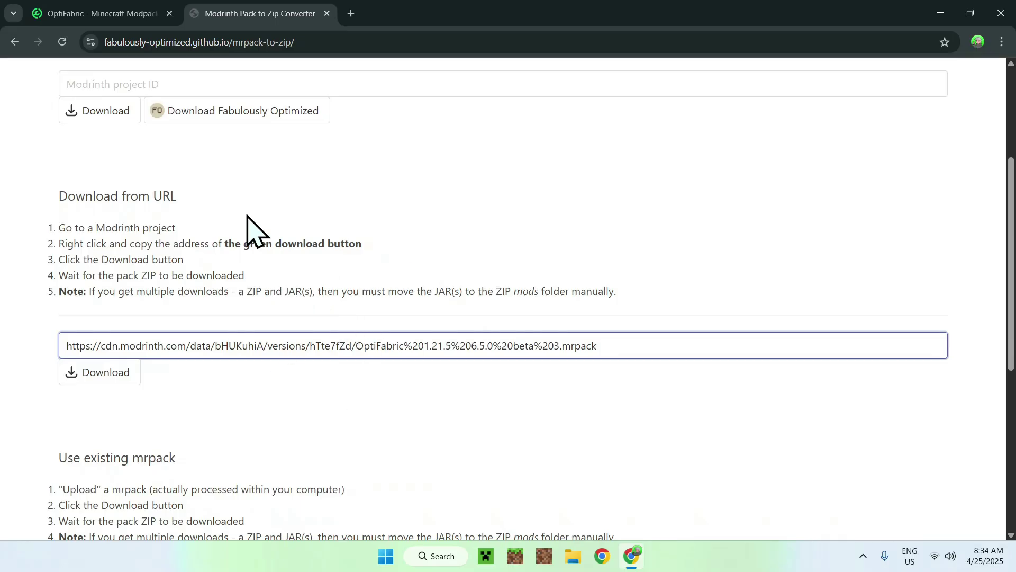
pyautogui.click(96, 14)
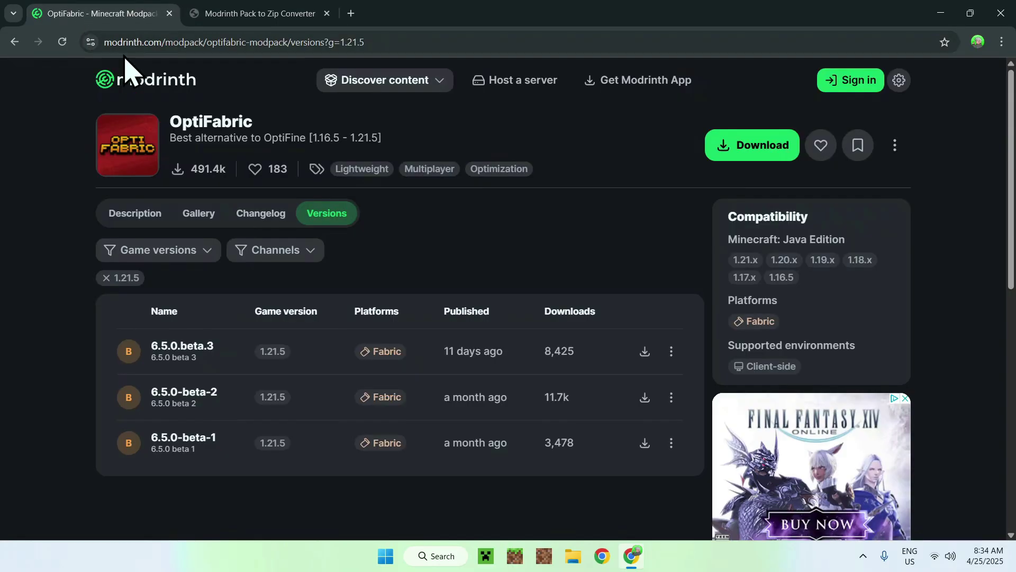
pyautogui.rightClick(645, 353)
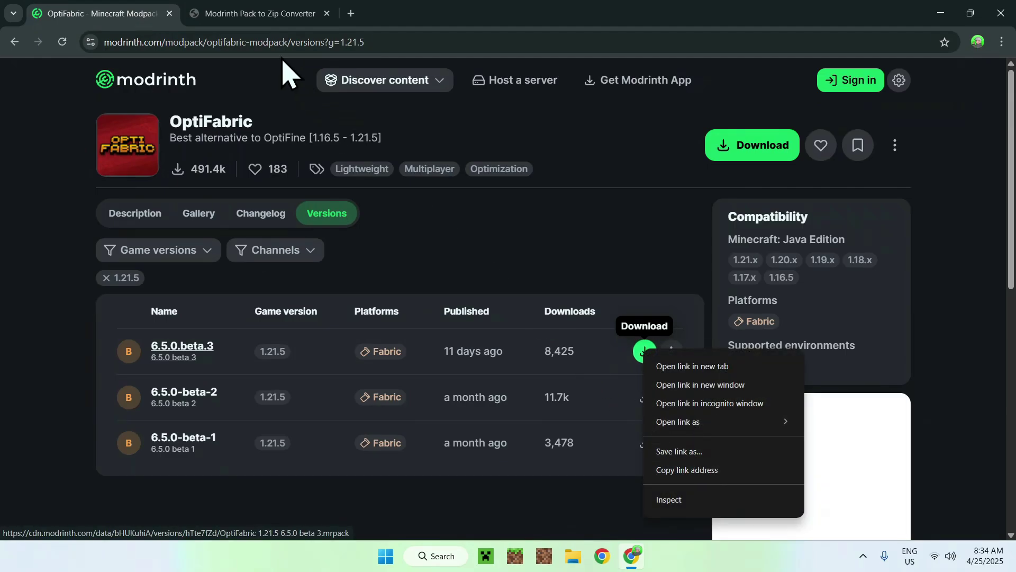
pyautogui.click(248, 20)
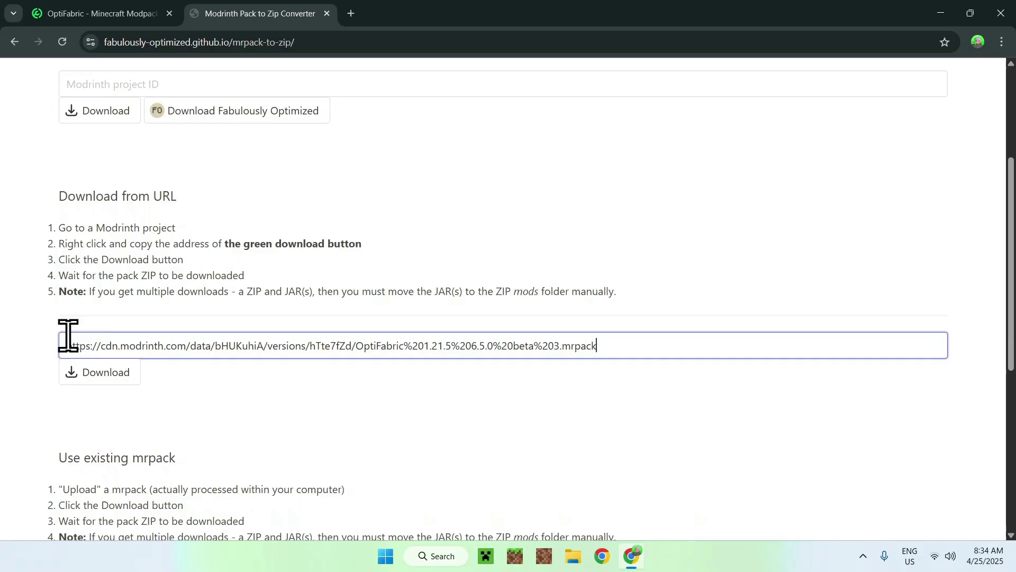
# - Download the modpack as a ZIP from the pasted URL and show the recent download history
pyautogui.click(96, 377)
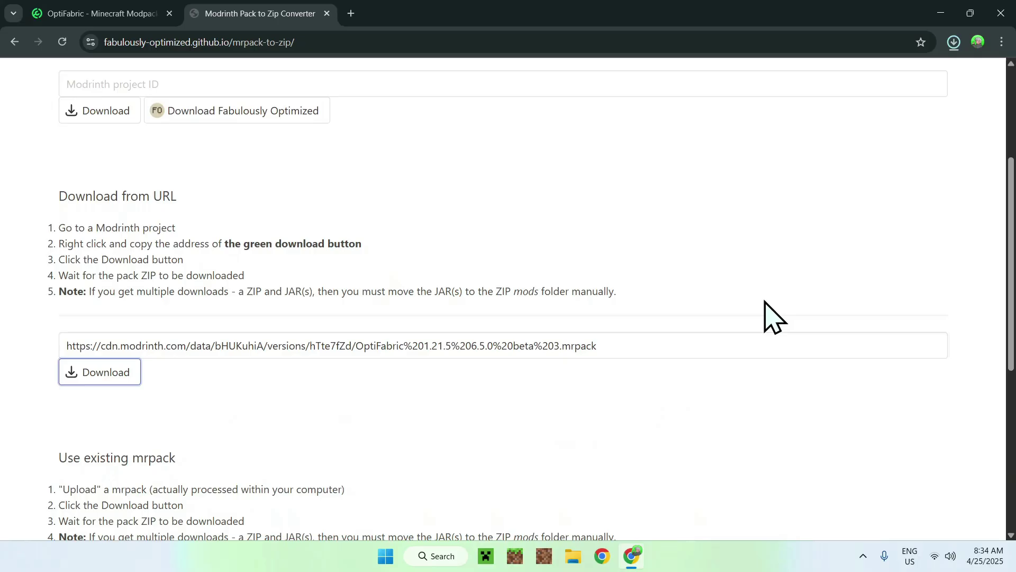
pyautogui.click(957, 46)
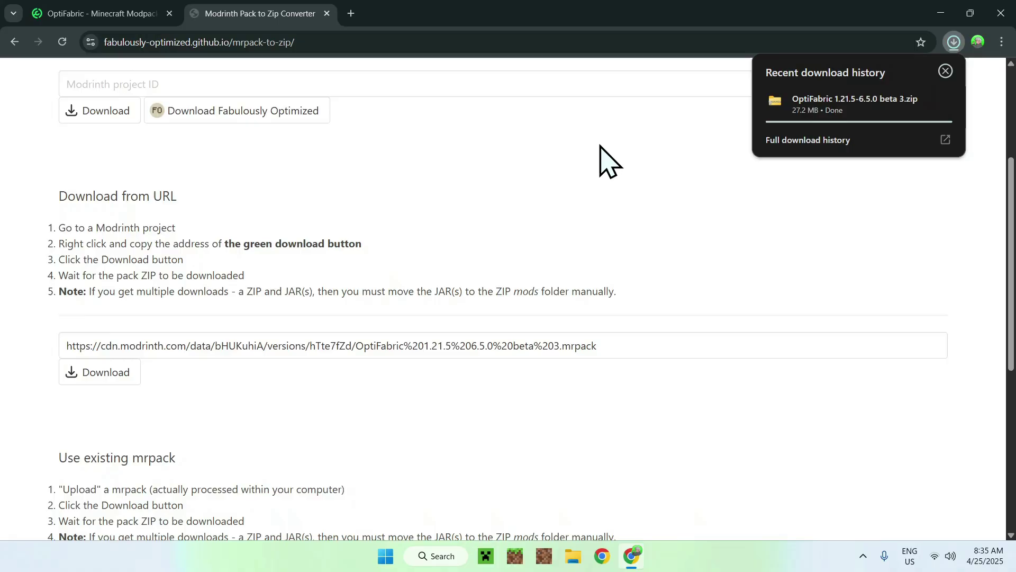
# - Search Google for "Fabric Minecraft" in a new browser tab and open the Fabric home page
pyautogui.click(351, 13)
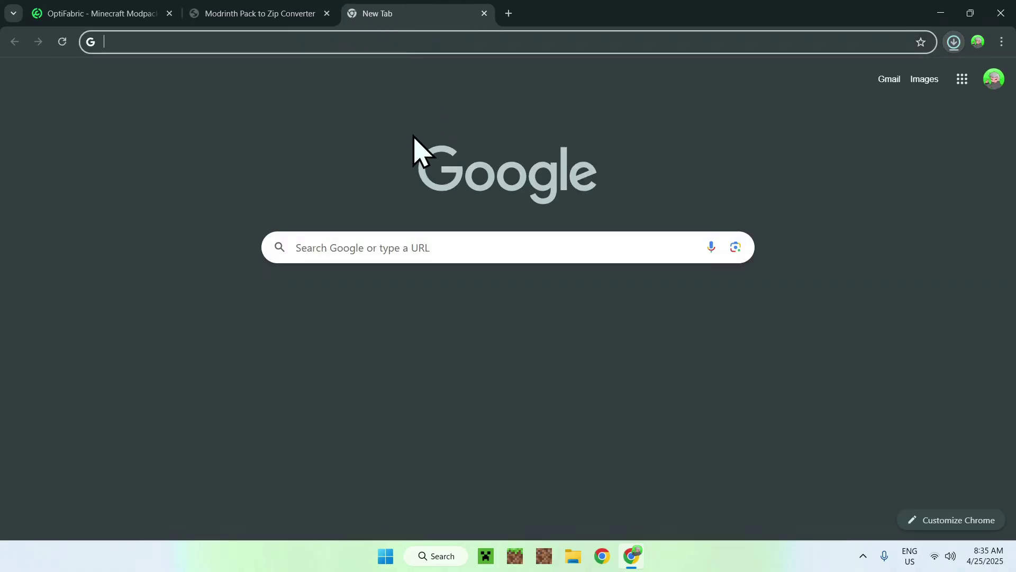
pyautogui.click(306, 246)
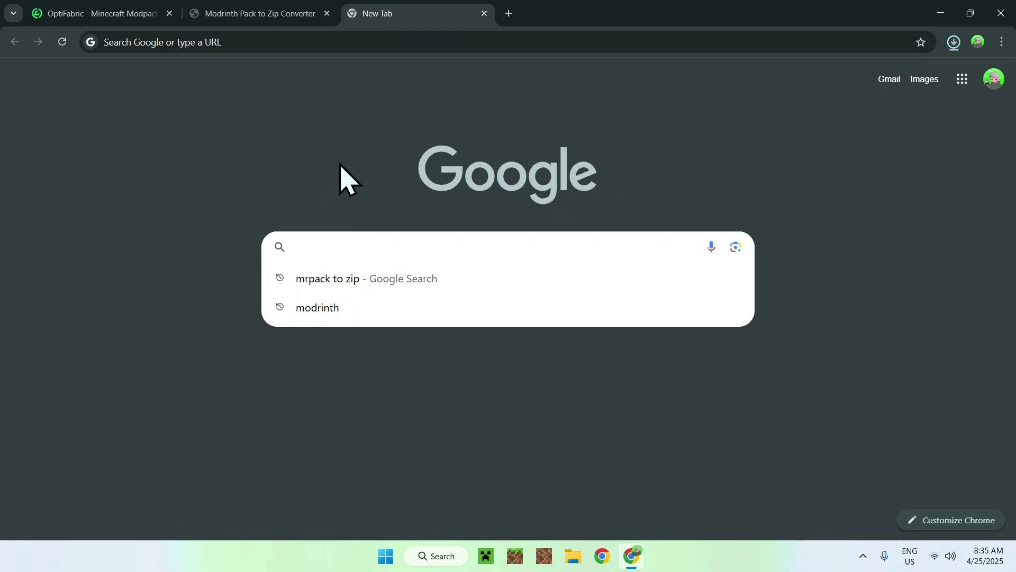
pyautogui.write('Fabric Minecraft')
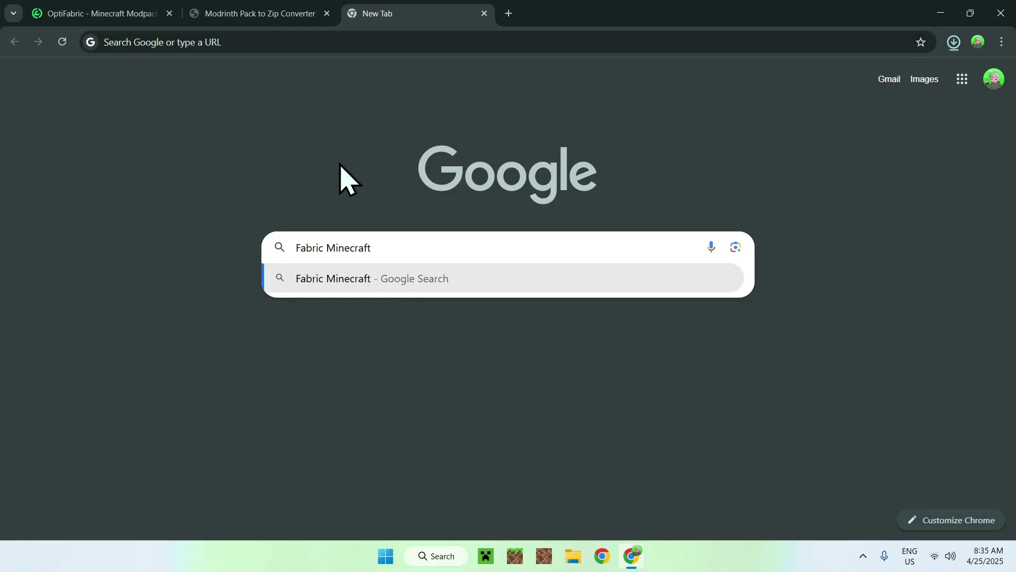
pyautogui.press('Return')
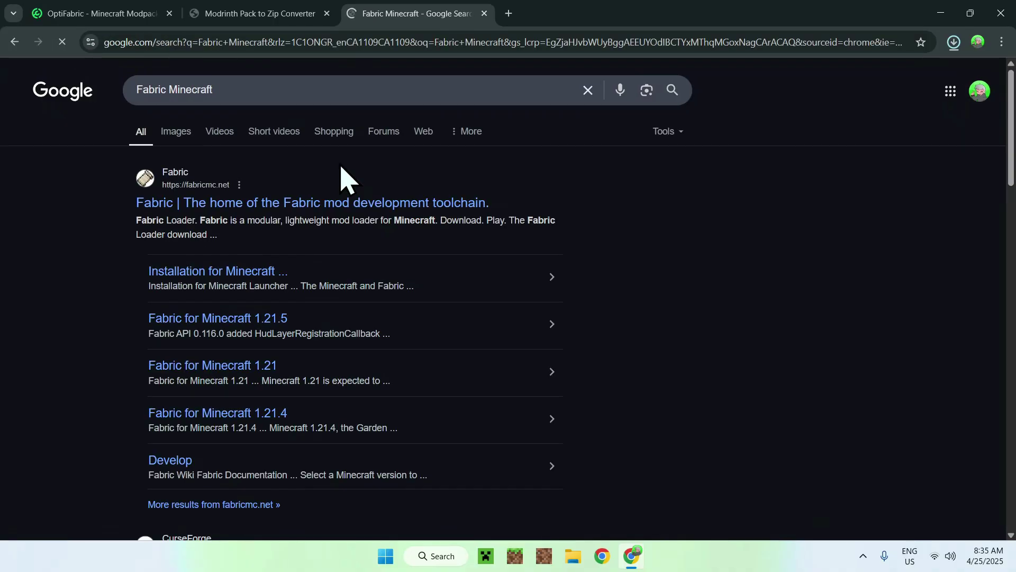
pyautogui.click(177, 205)
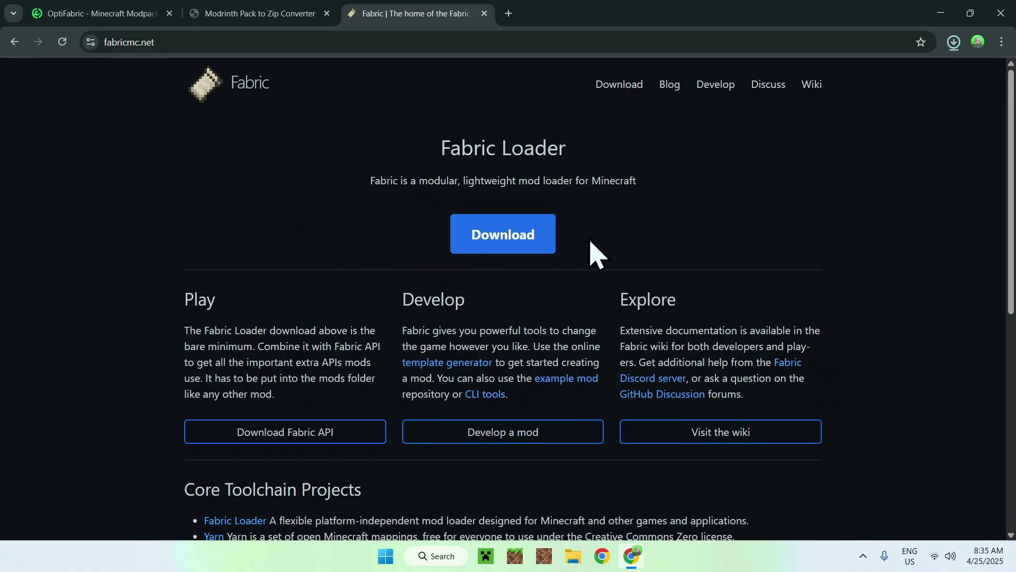
# - Download the Fabric installer for Windows, check the recent download history and close the browser
pyautogui.click(503, 246)
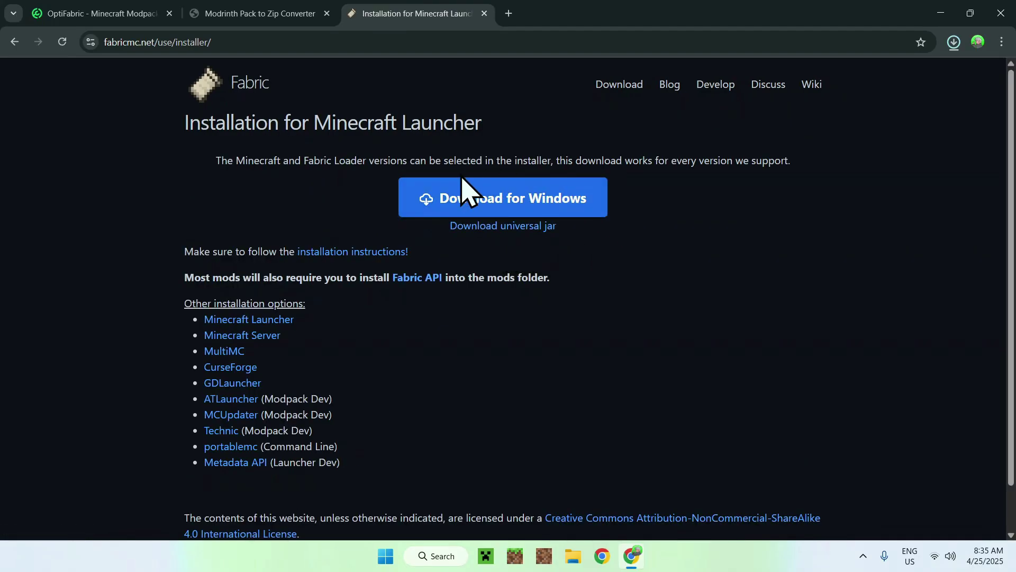
pyautogui.click(503, 200)
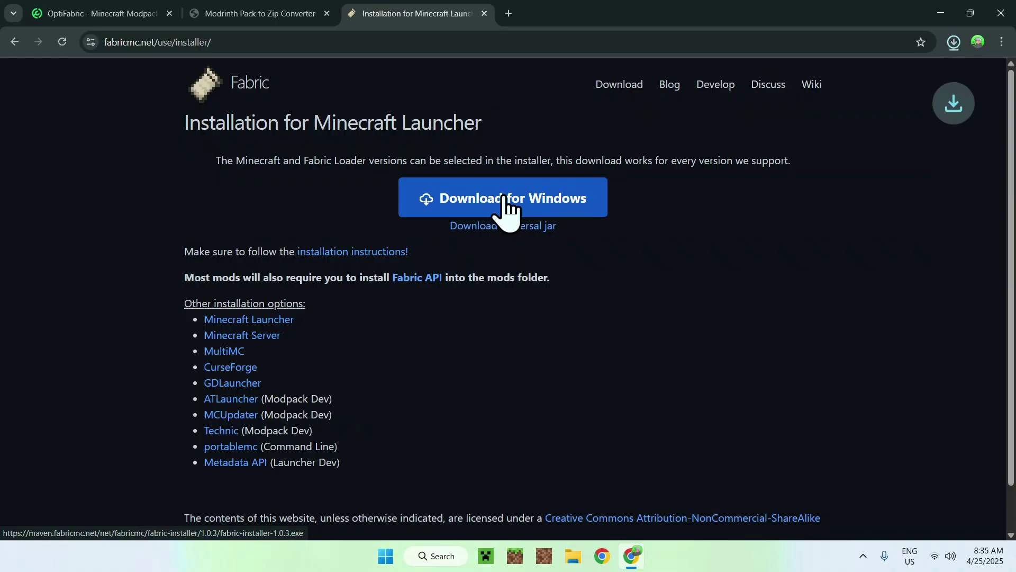
pyautogui.click(953, 44)
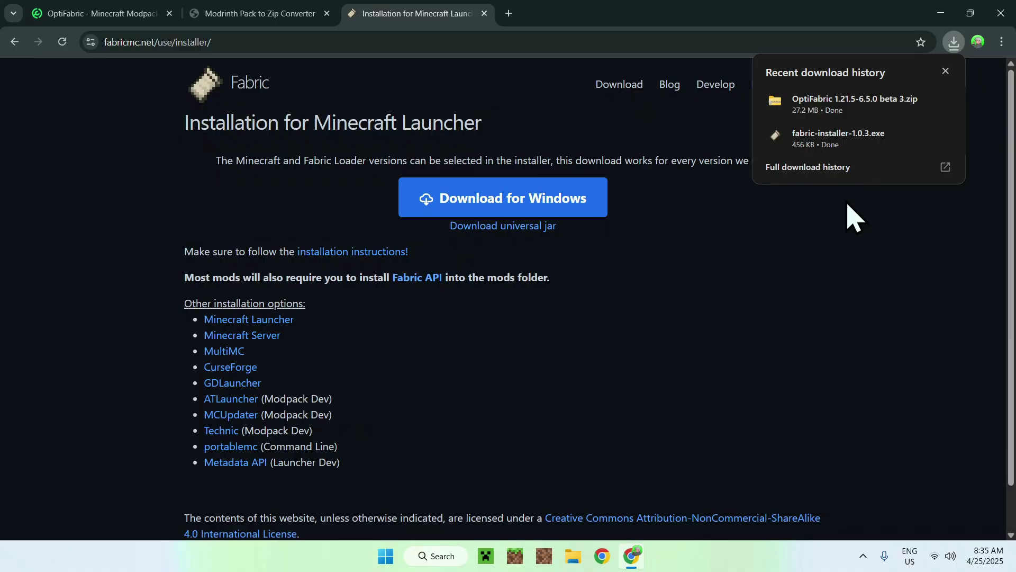
pyautogui.click(1000, 13)
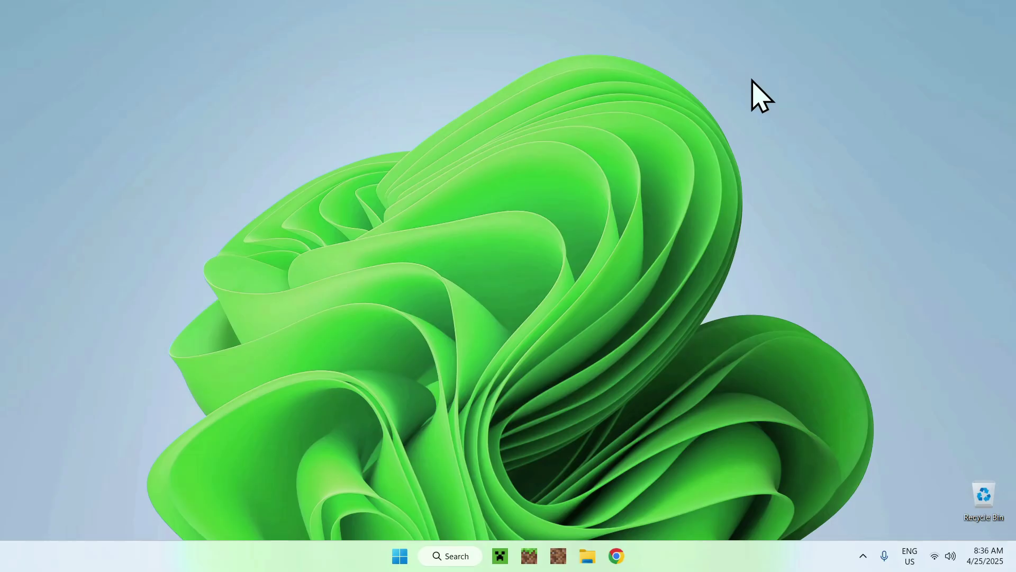
# - Open the Downloads folder in File Explorer and extract OptiFabric 1.21.5-6.5.0 beta 3.zip to the suggested folder
pyautogui.click(587, 556)
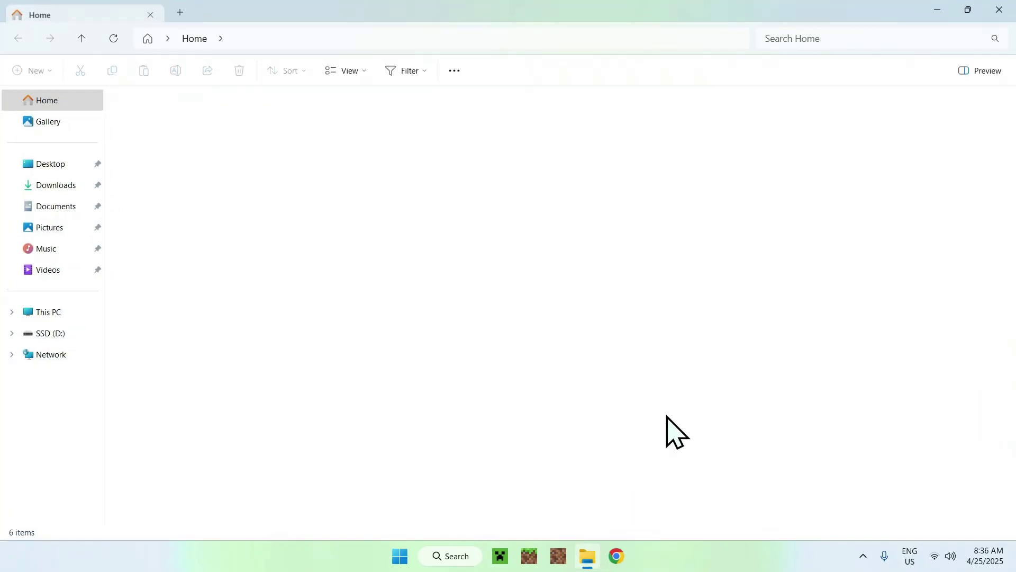
pyautogui.click(62, 186)
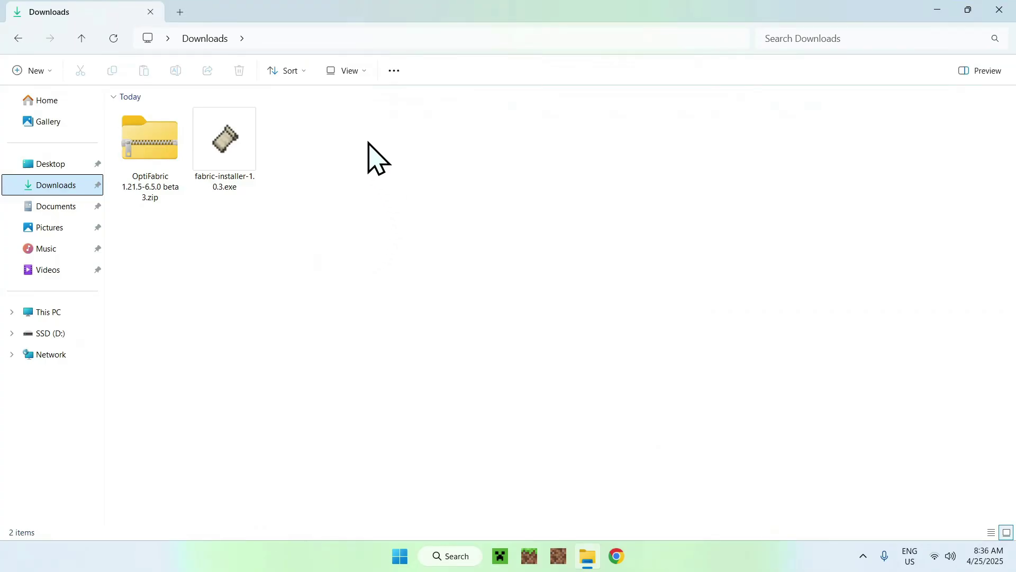
pyautogui.moveTo(210, 231); pyautogui.dragTo(245, 233)
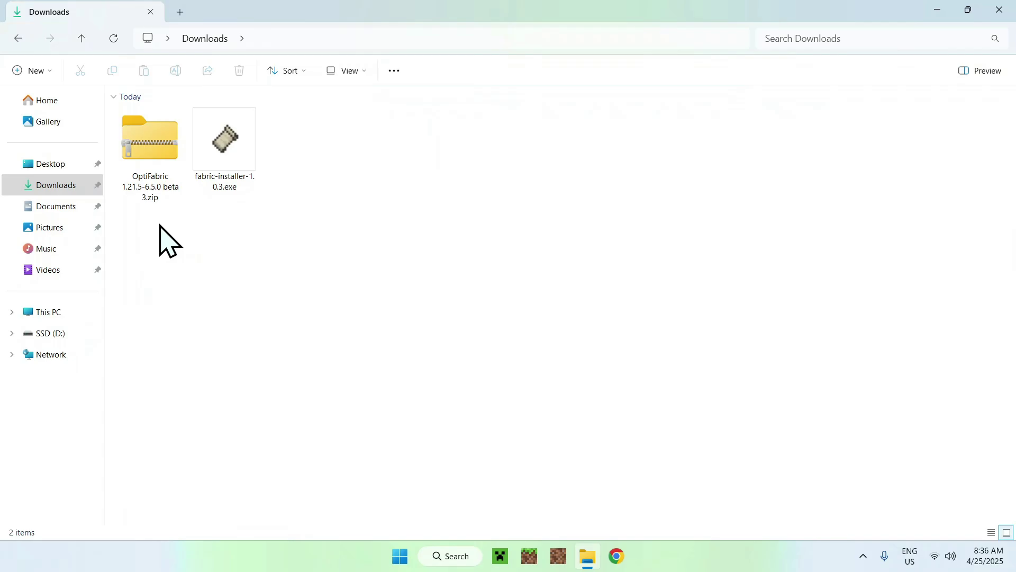
pyautogui.click(150, 196)
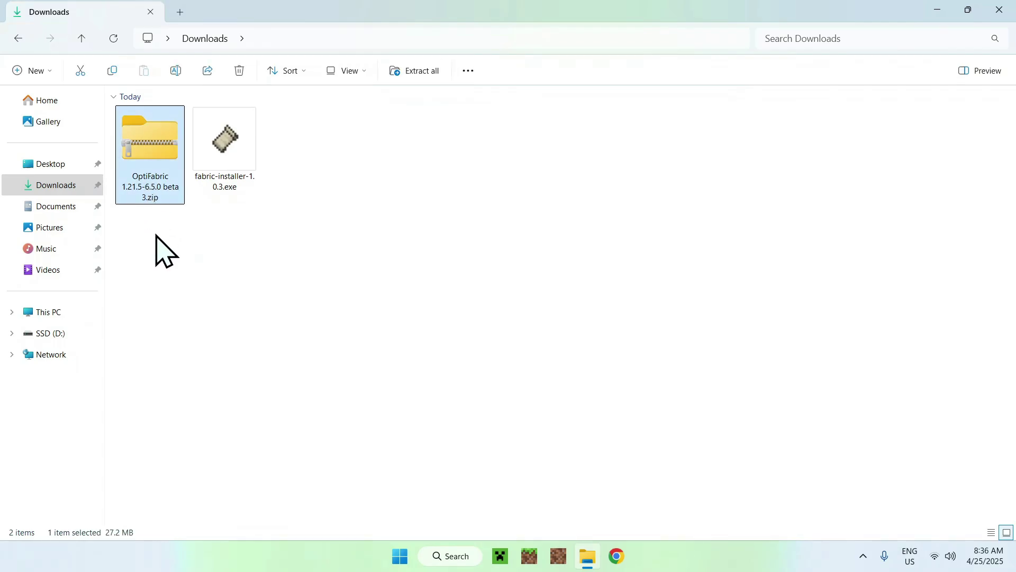
pyautogui.rightClick(144, 170)
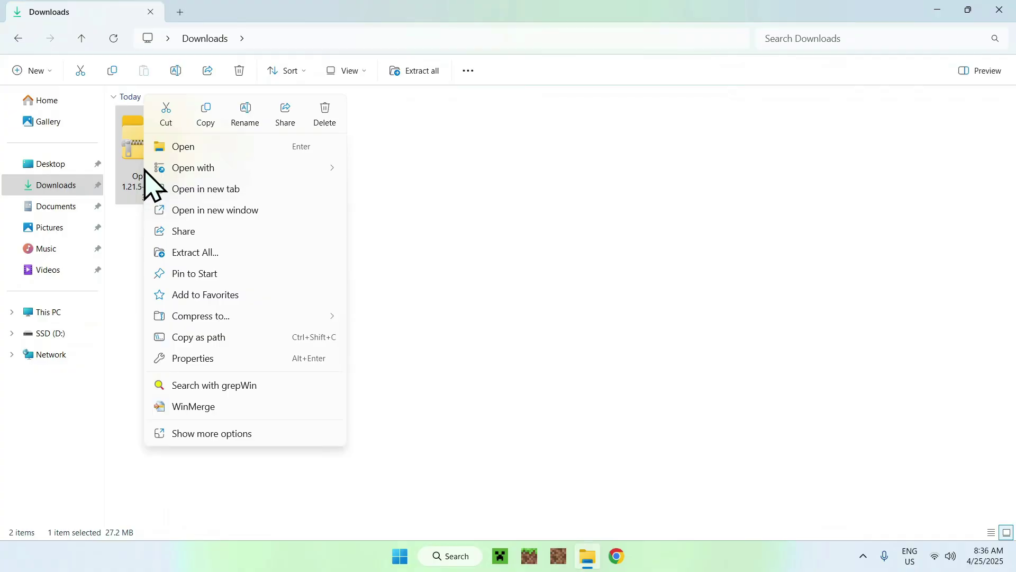
pyautogui.click(239, 252)
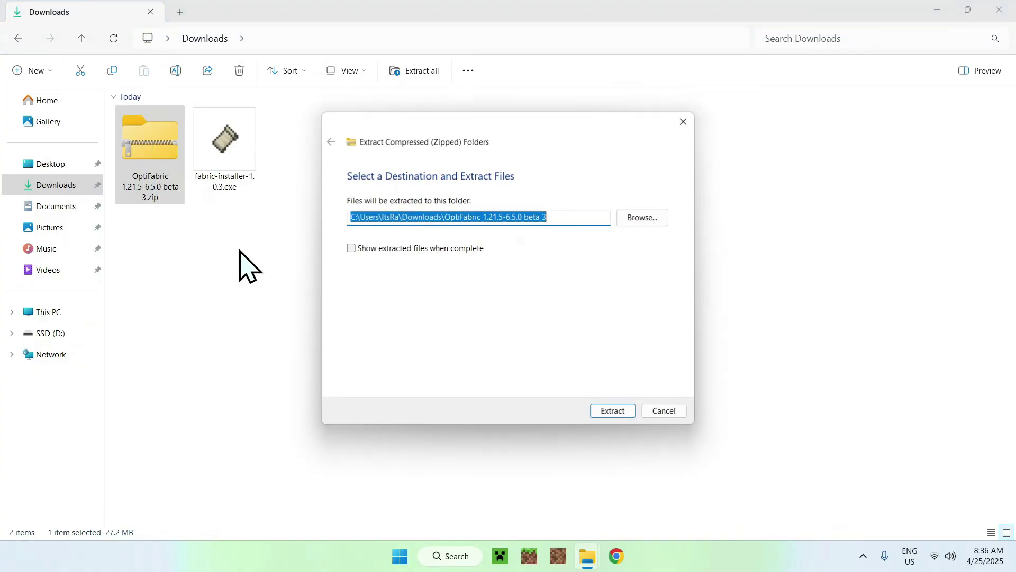
pyautogui.click(613, 412)
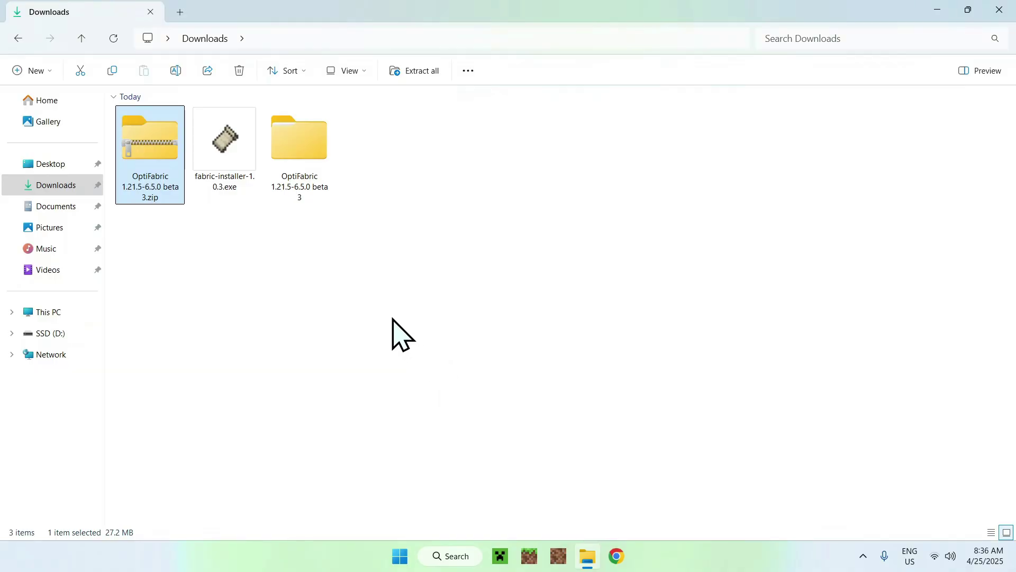
# - View the contents of the extracted OptiFabric 1.21.5-6.5.0 beta 3 folder and return to Downloads
pyautogui.doubleClick(316, 187)
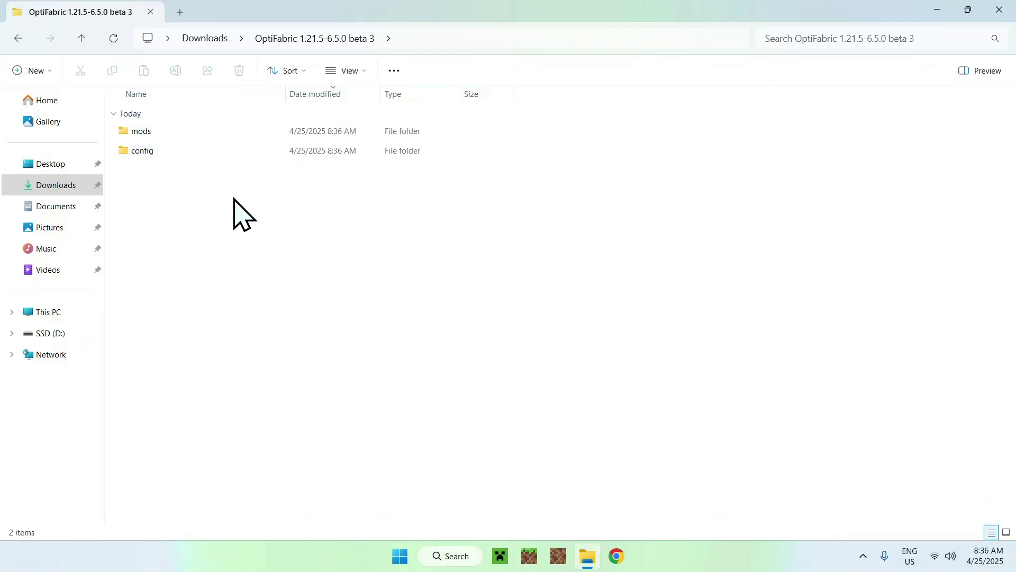
pyautogui.click(207, 38)
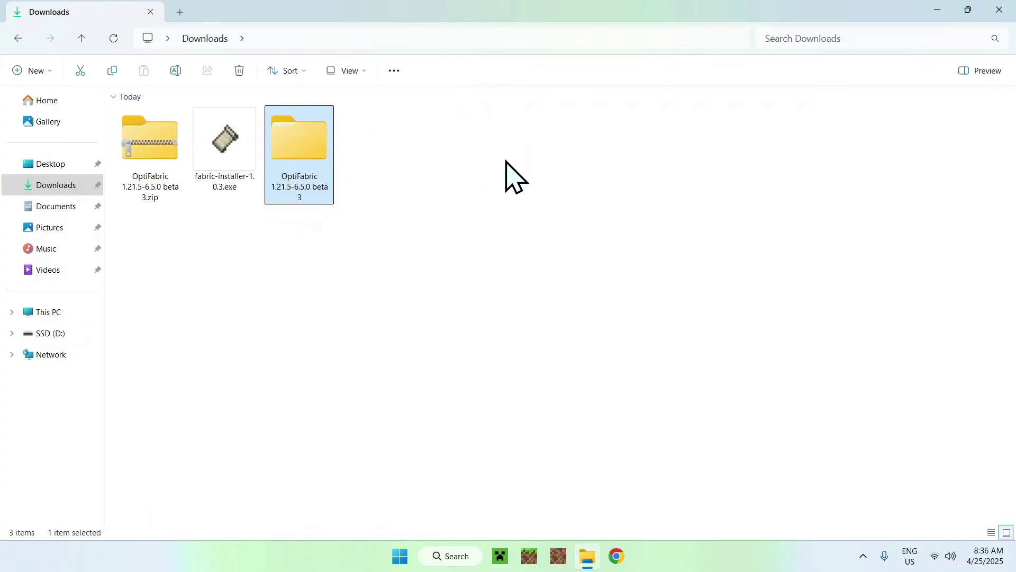
pyautogui.moveTo(141, 228); pyautogui.dragTo(329, 243)
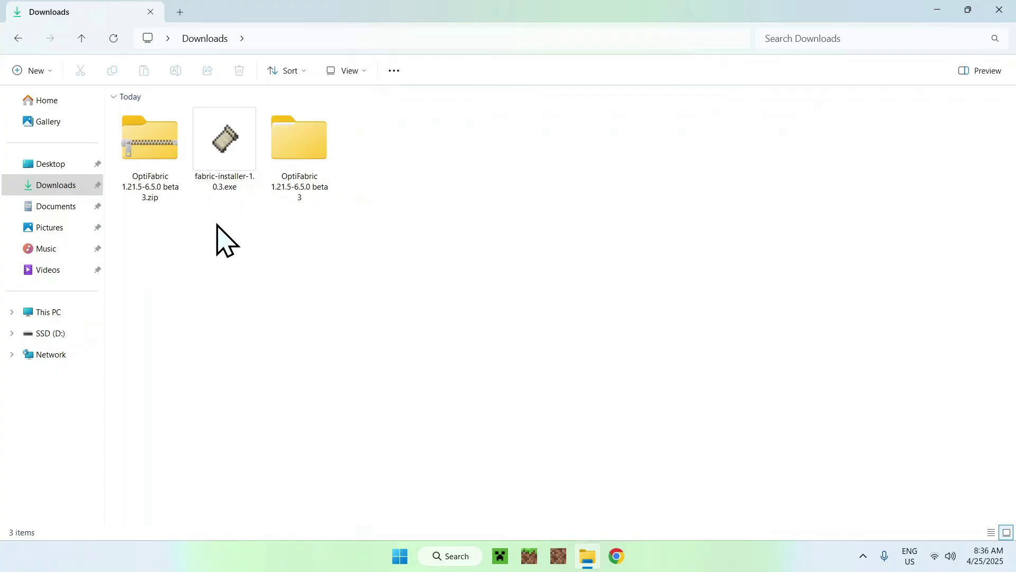
# - Run fabric-installer-1.0.3.exe, install the Fabric client for Minecraft 1.21.5 and close the installer
pyautogui.doubleClick(226, 182)
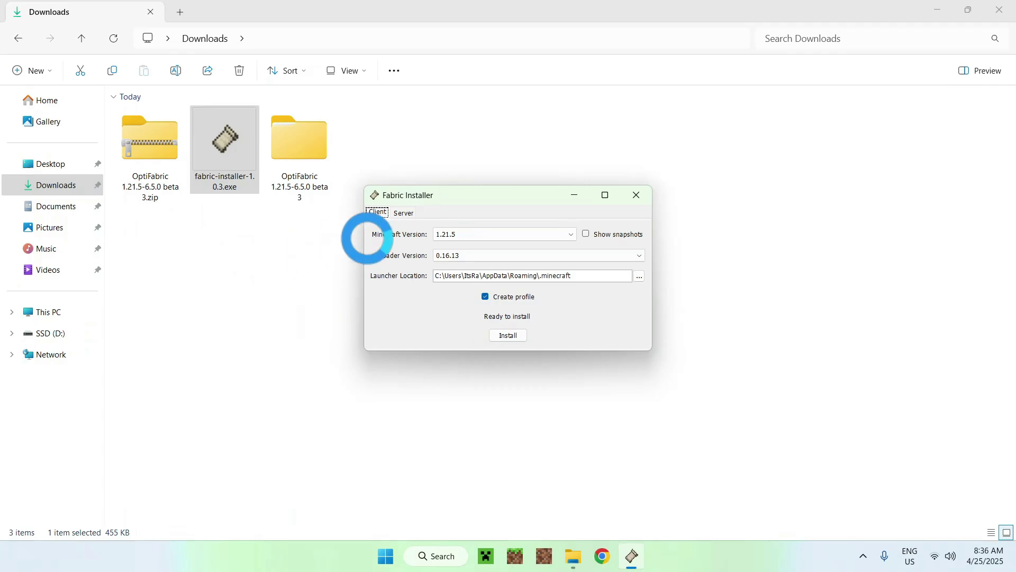
pyautogui.click(445, 235)
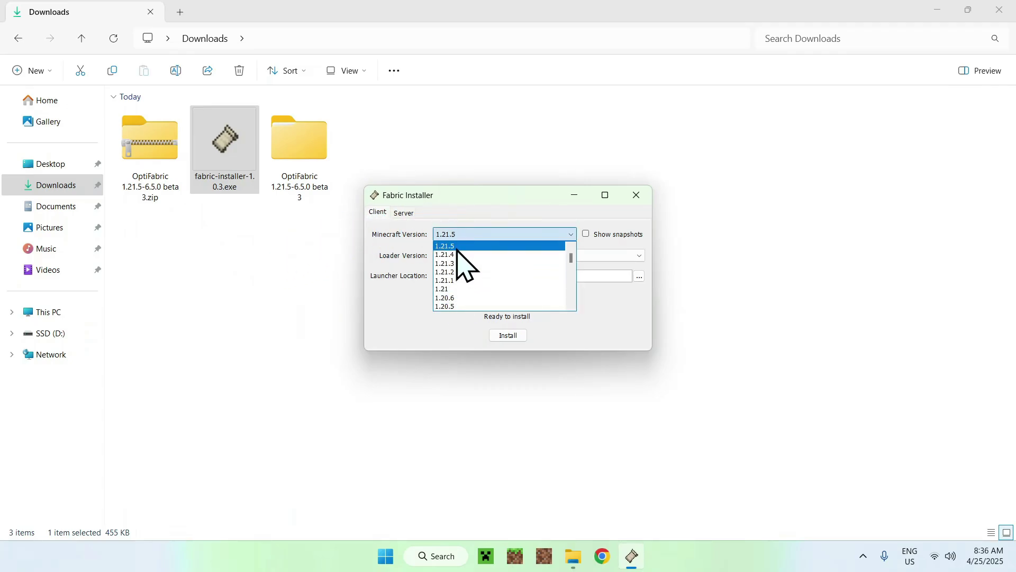
pyautogui.click(447, 245)
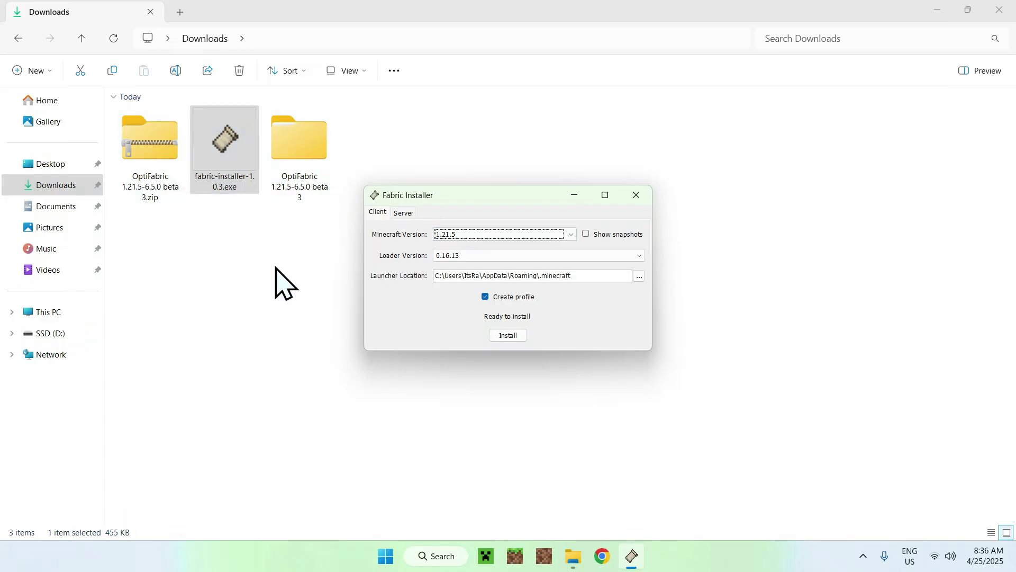
pyautogui.click(506, 337)
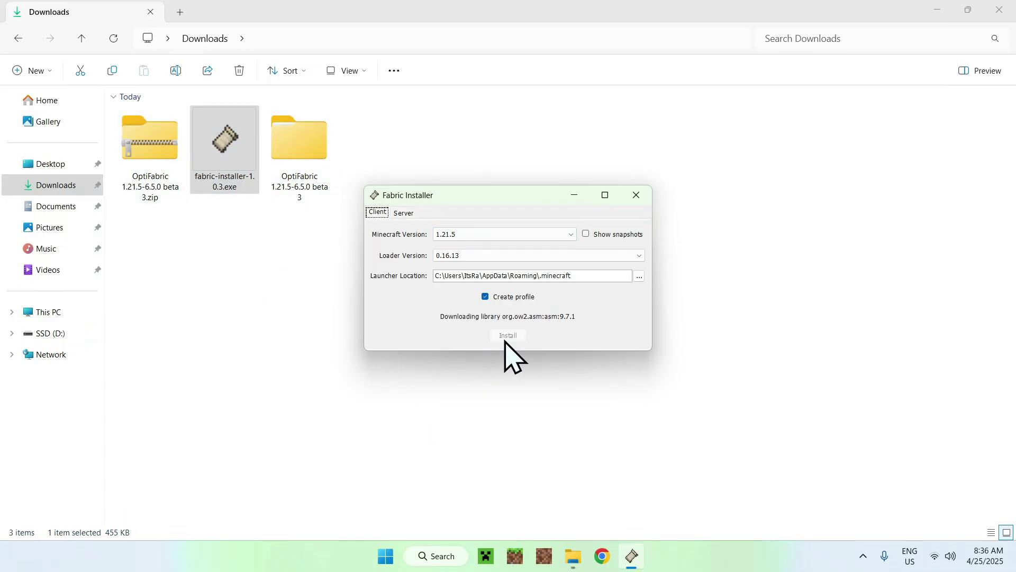
pyautogui.click(509, 301)
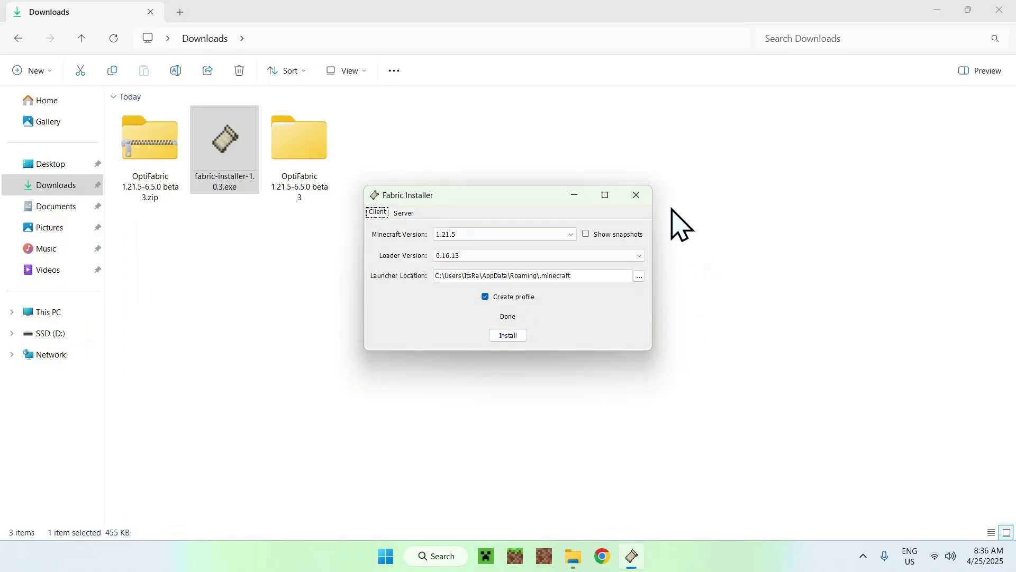
pyautogui.click(637, 195)
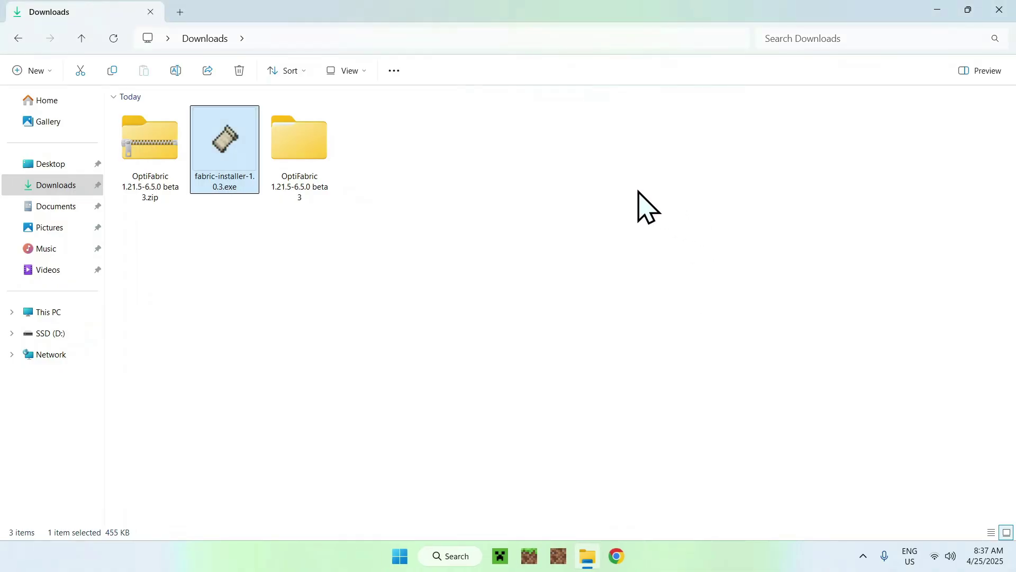
# - Switch to the Minecraft Launcher and open the game folder of the fabric-loader-1.21.5 installation
pyautogui.click(501, 550)
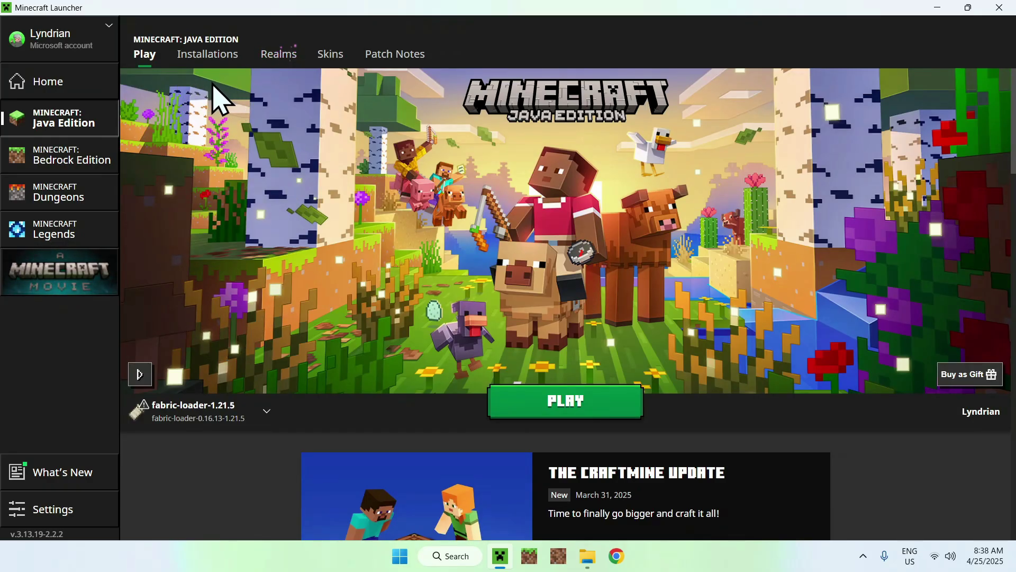
pyautogui.click(206, 56)
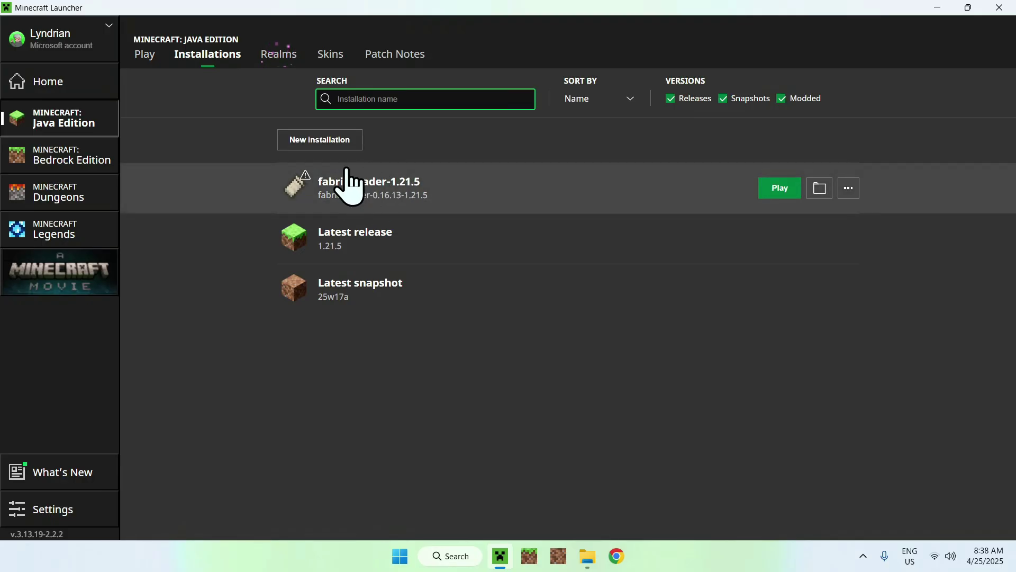
pyautogui.click(819, 191)
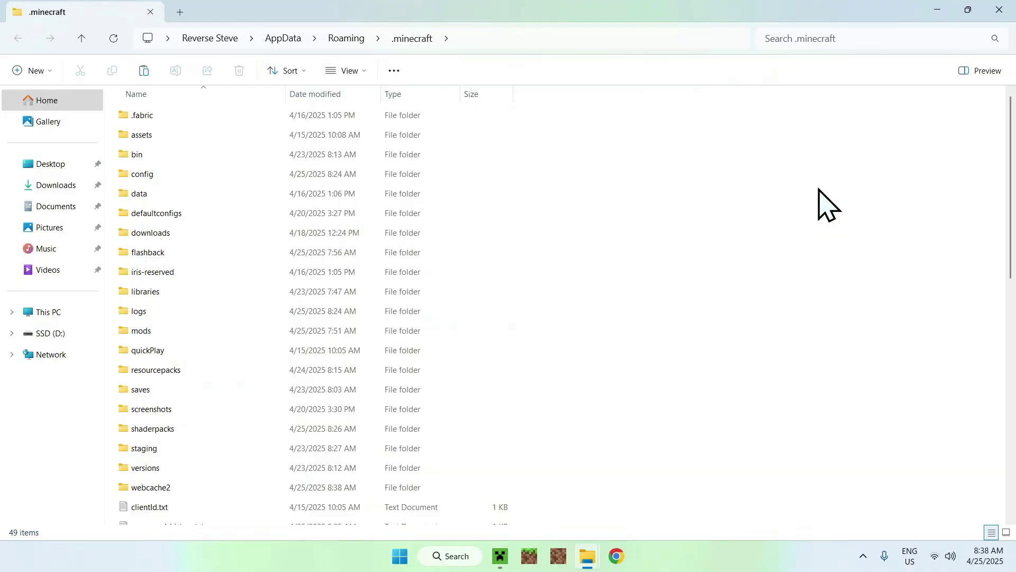
# - Copy the mods and config folders from the extracted OptiFabric 1.21.5-6.5.0 beta 3 folder in Downloads
pyautogui.click(53, 187)
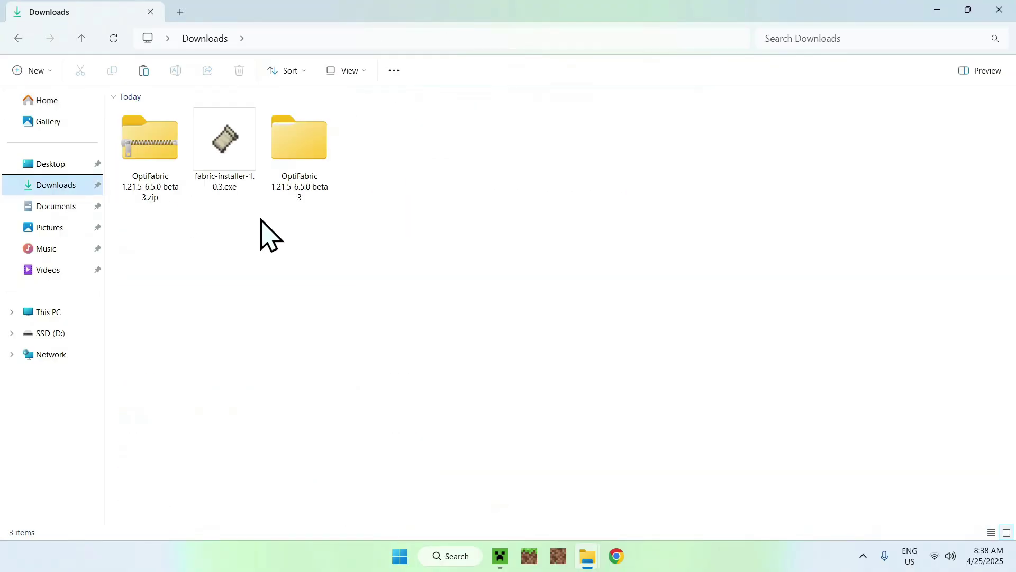
pyautogui.doubleClick(295, 137)
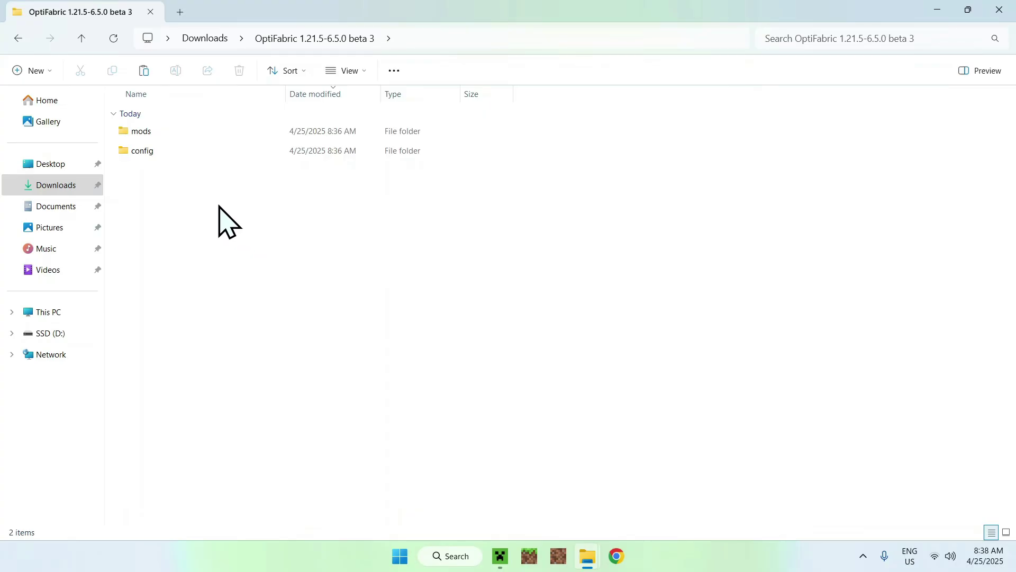
pyautogui.moveTo(218, 207); pyautogui.dragTo(175, 127)
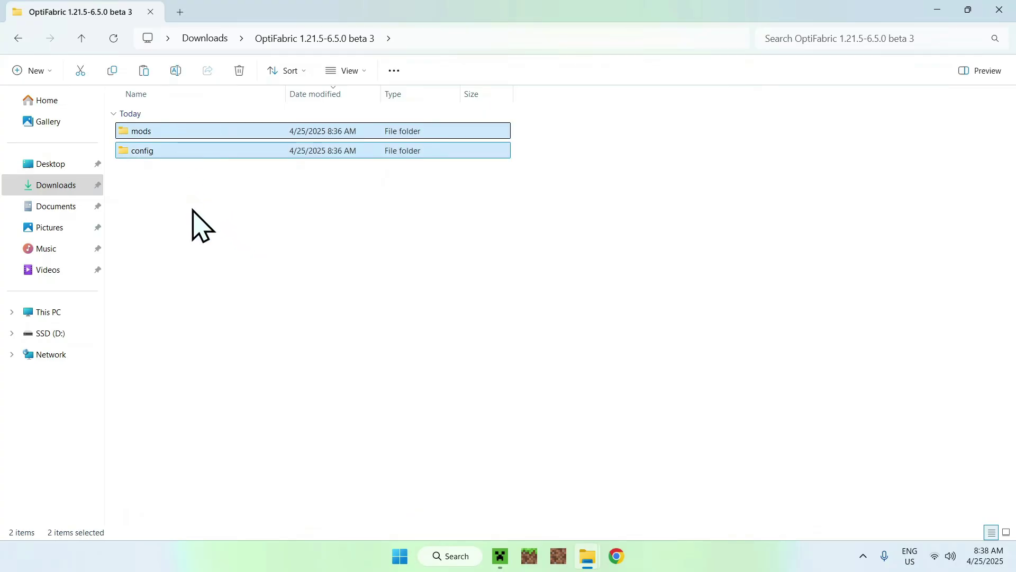
pyautogui.click(111, 71)
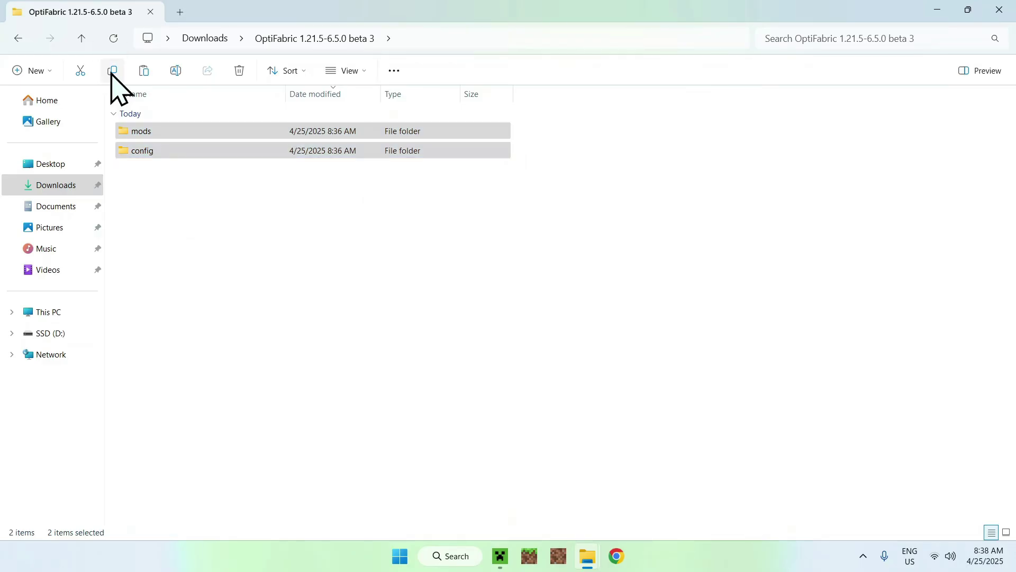
# - Go back to the .minecraft folder and paste the copied mods and config folders into it
pyautogui.click(18, 38)
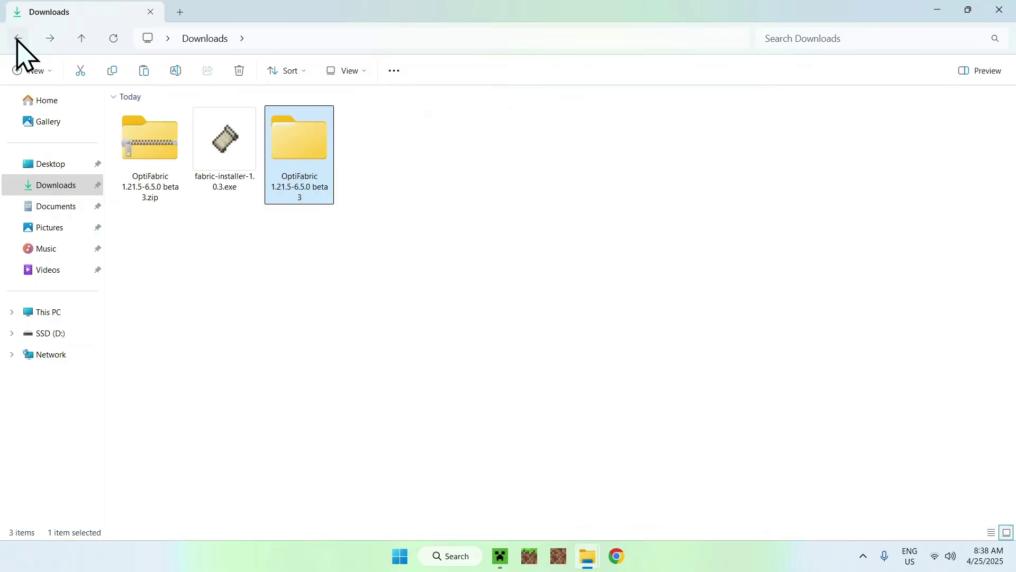
pyautogui.click(17, 38)
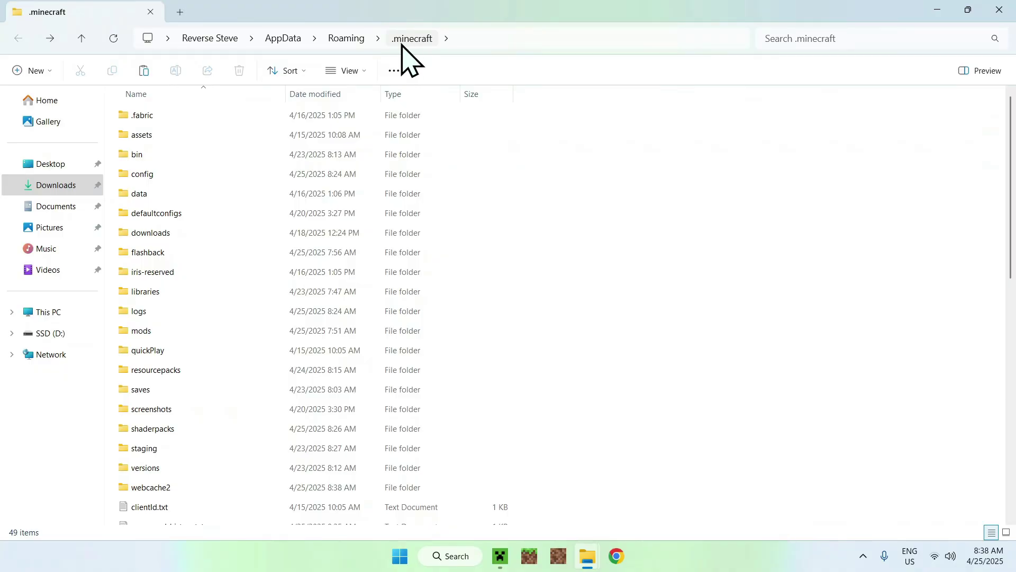
pyautogui.click(143, 72)
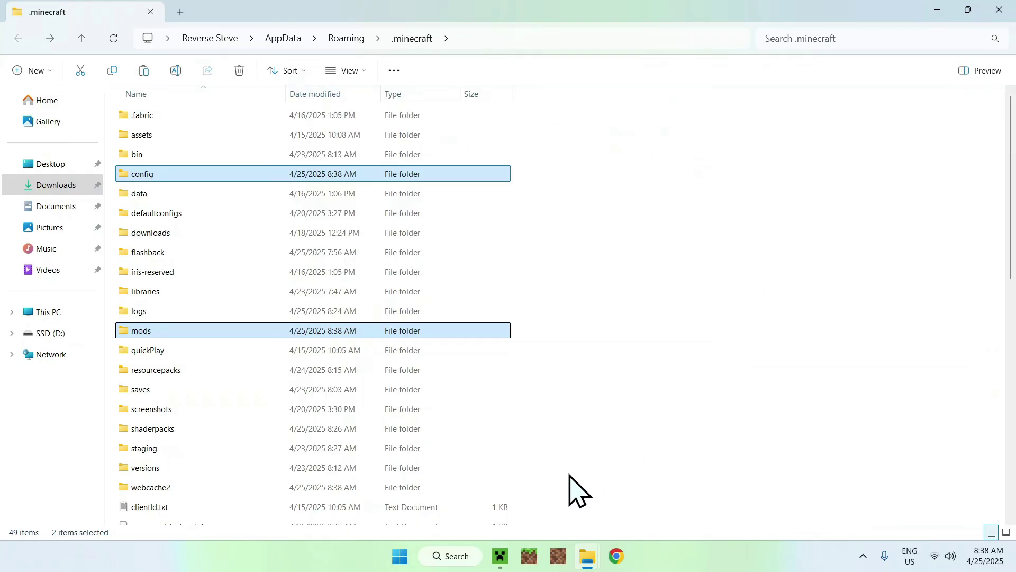
# - Switch to the Minecraft Launcher, start the game with the fabric-loader-1.21.5 installation and maximize the game window
pyautogui.click(500, 555)
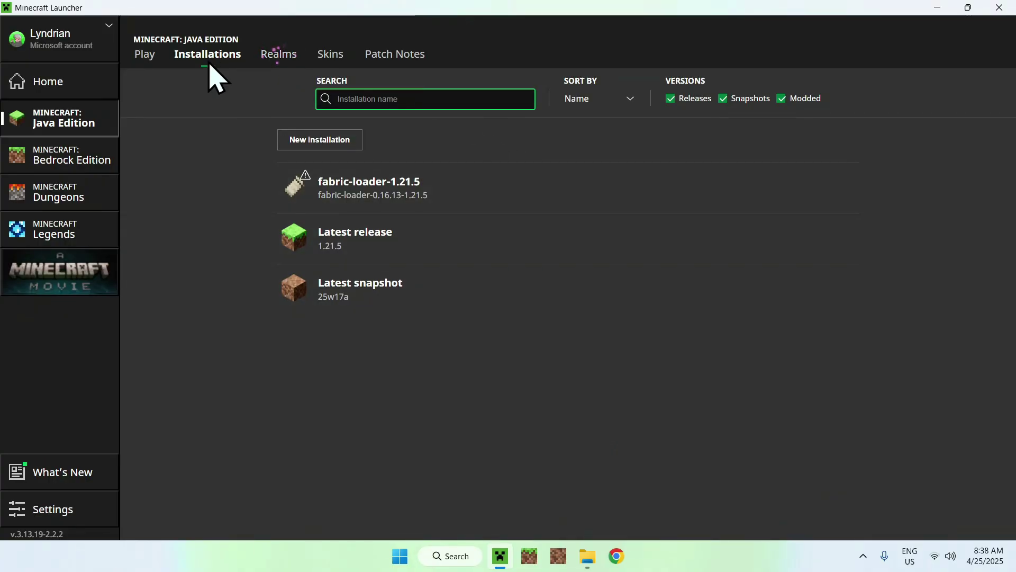
pyautogui.click(144, 56)
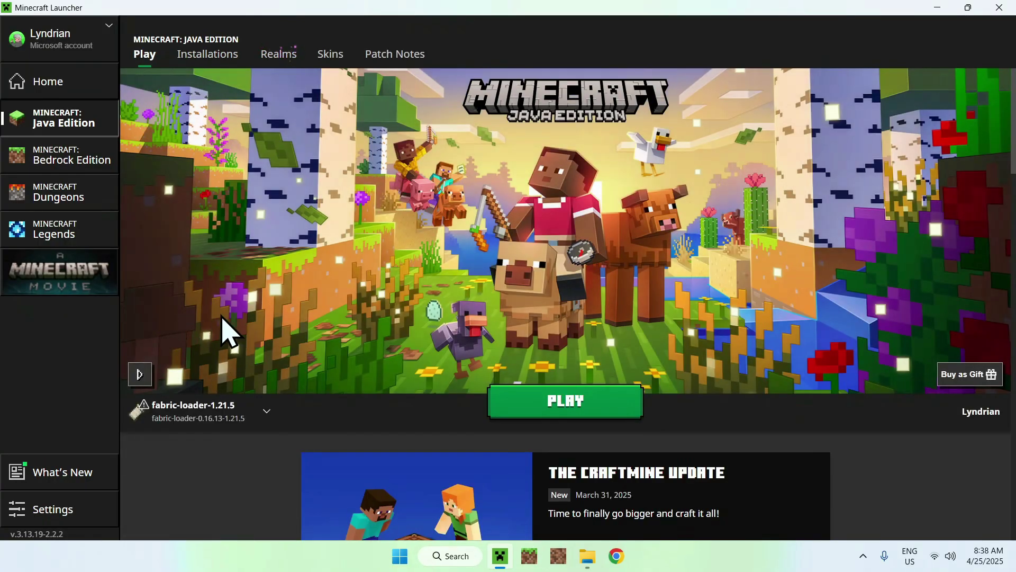
pyautogui.click(574, 407)
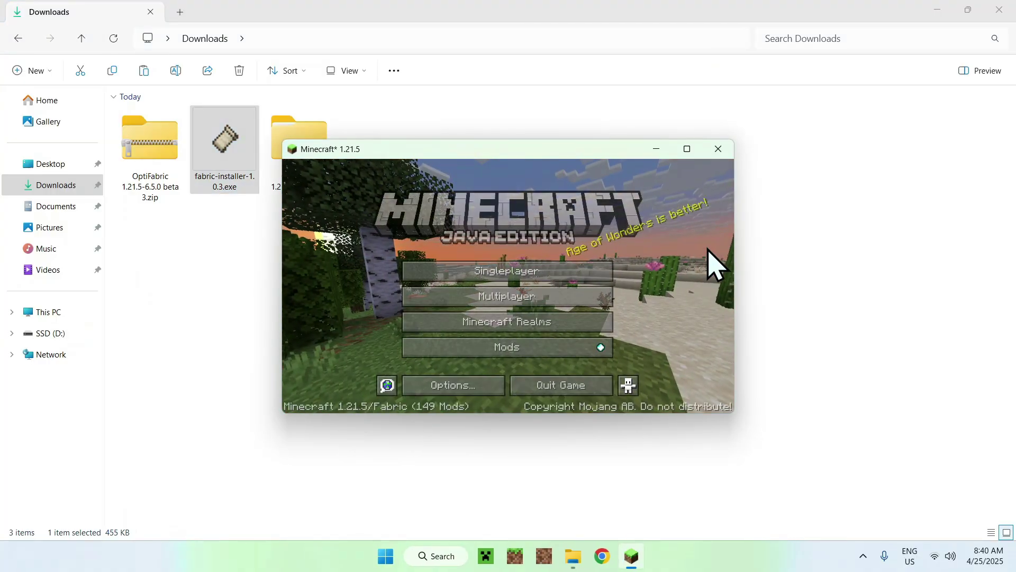
pyautogui.click(686, 151)
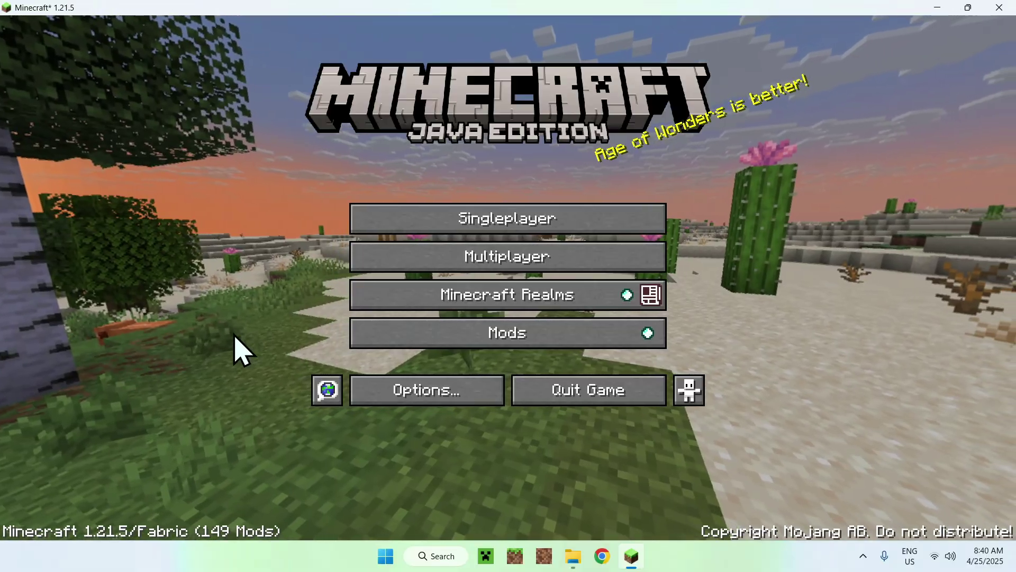
# - Look through the list of installed mods from the title screen, then return to the title screen
pyautogui.click(509, 338)
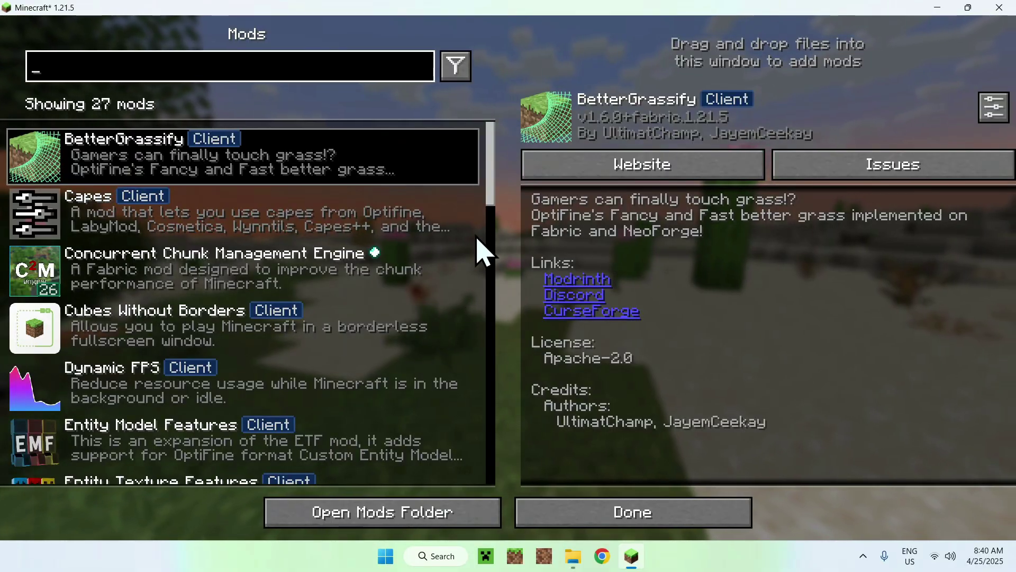
pyautogui.moveTo(489, 197); pyautogui.dragTo(491, 332)
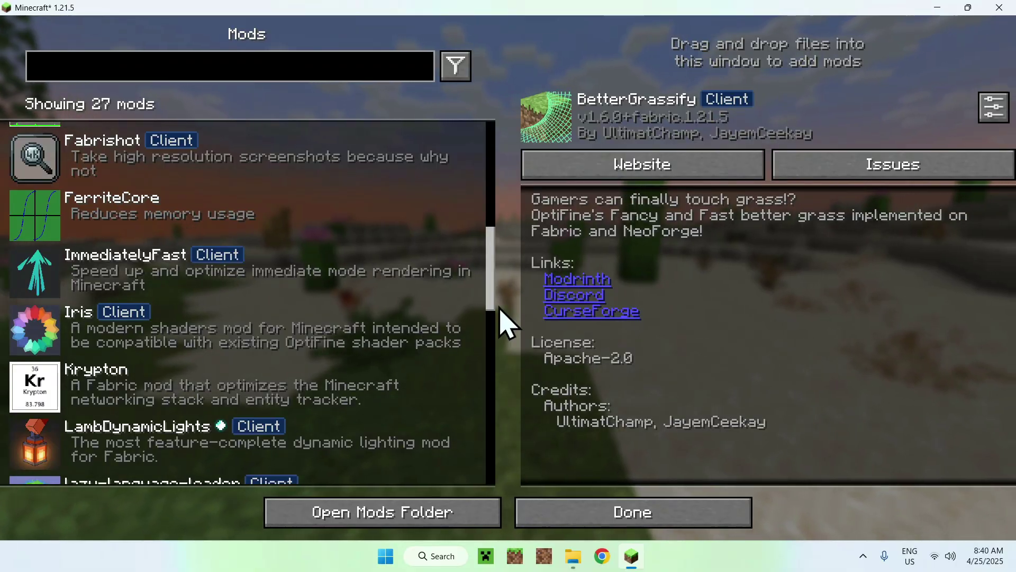
pyautogui.moveTo(500, 308); pyautogui.dragTo(503, 176)
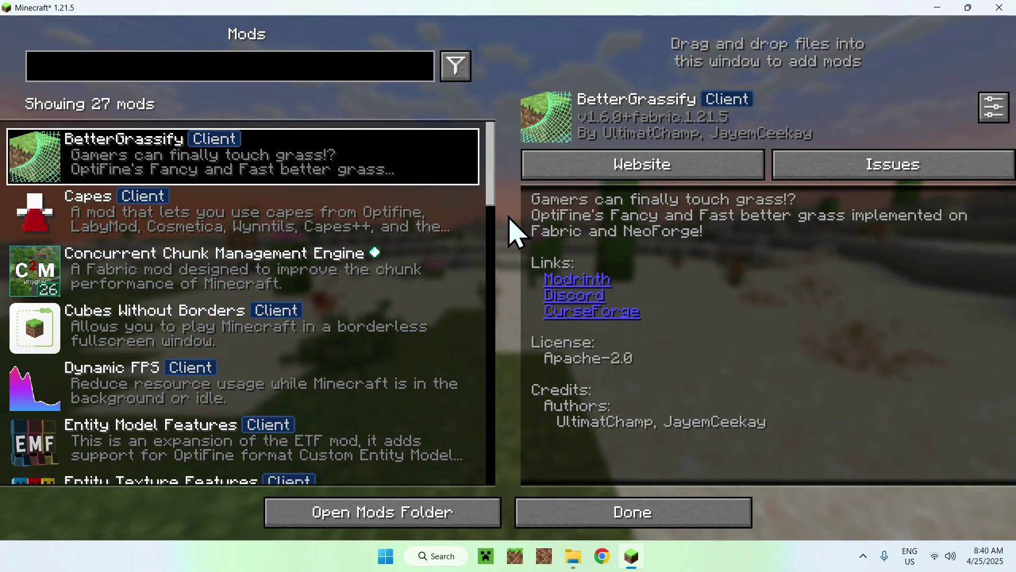
pyautogui.click(626, 513)
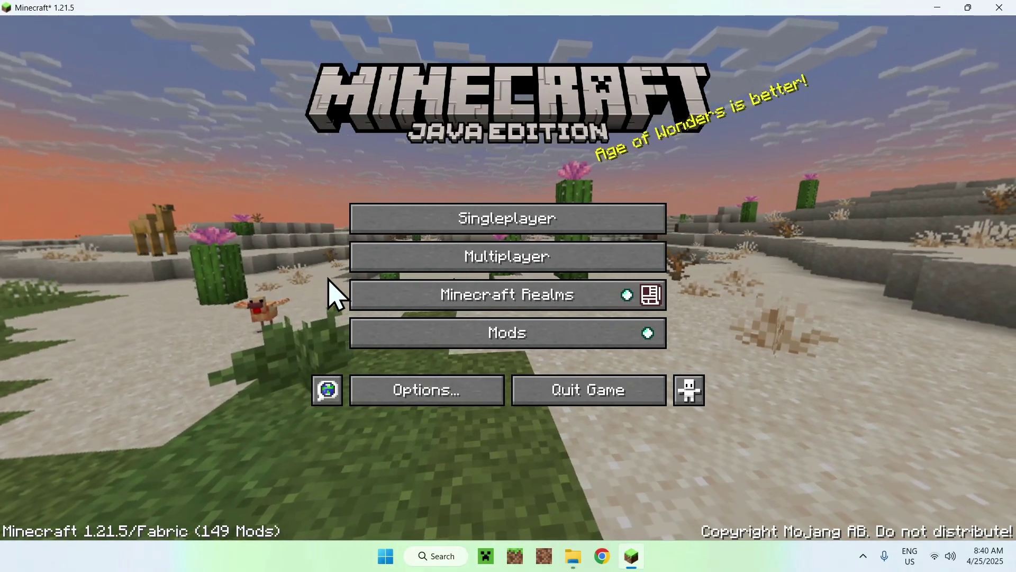
# - Load the first singleplayer world and walk forward across the grass
pyautogui.click(522, 219)
pyautogui.doubleClick(408, 176)
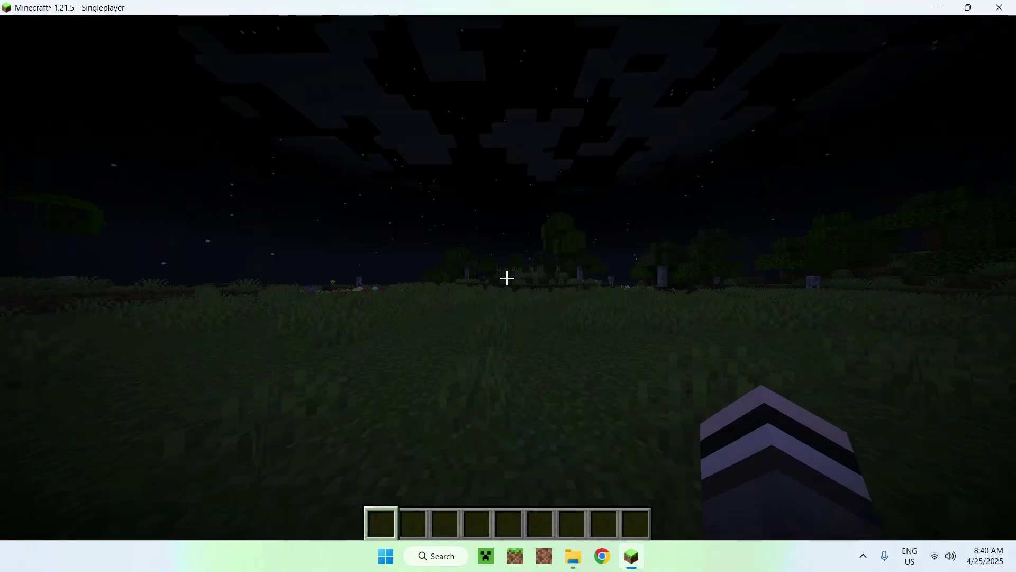
pyautogui.press('w')
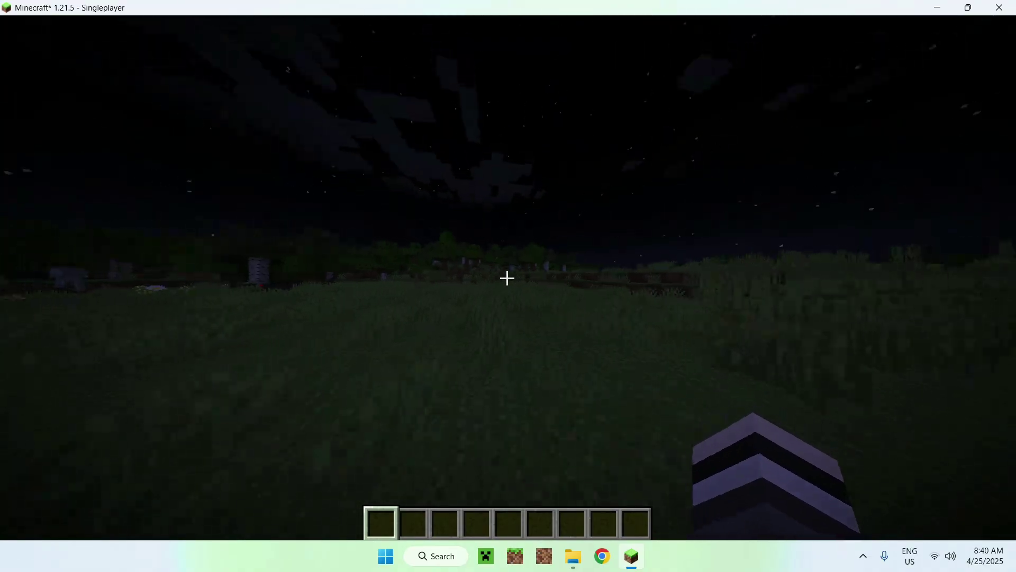
pyautogui.press('w')
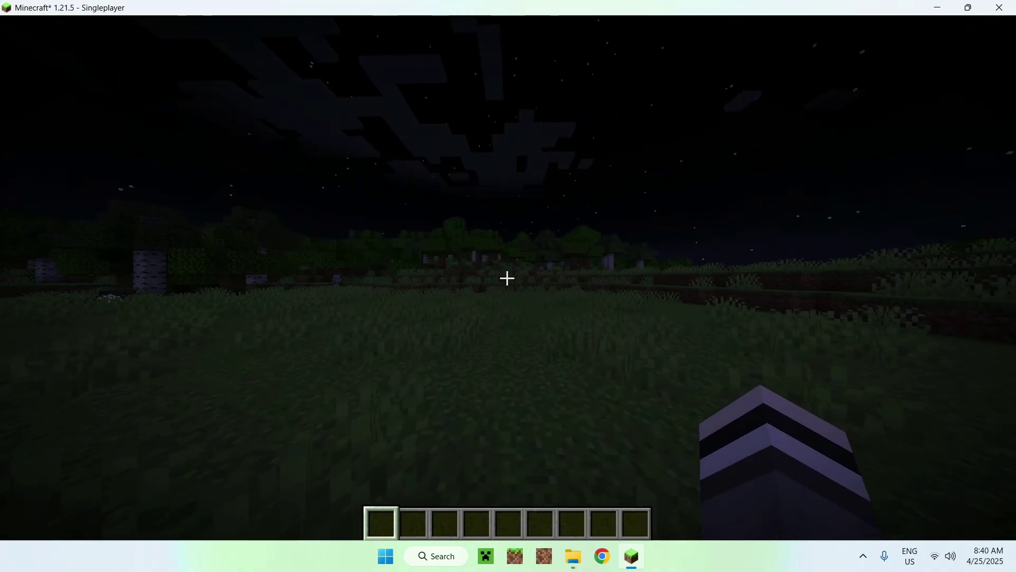
# - Pause the game, open the video settings and examine the option categories from General through Extras
pyautogui.press('Escape')
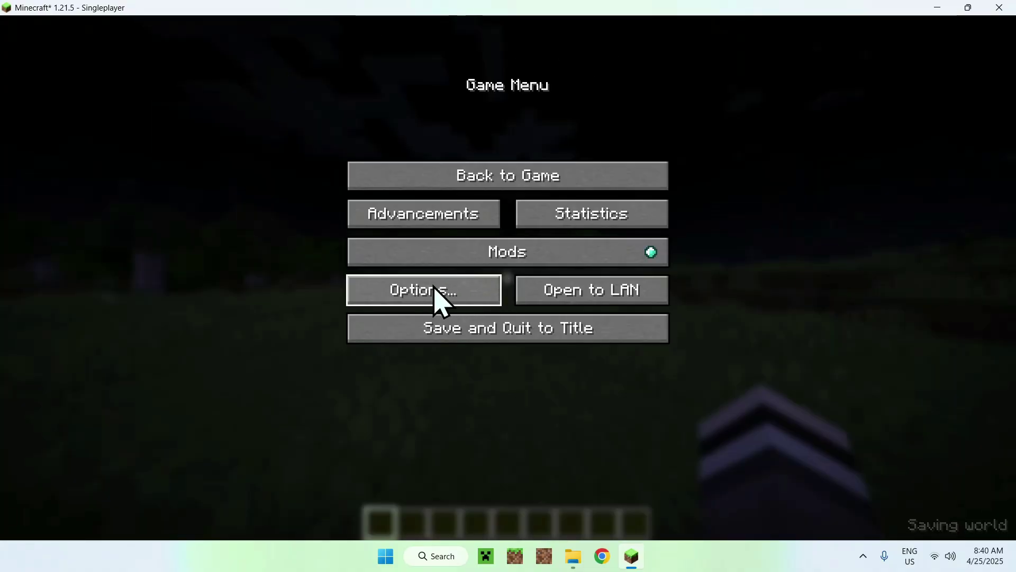
pyautogui.click(433, 294)
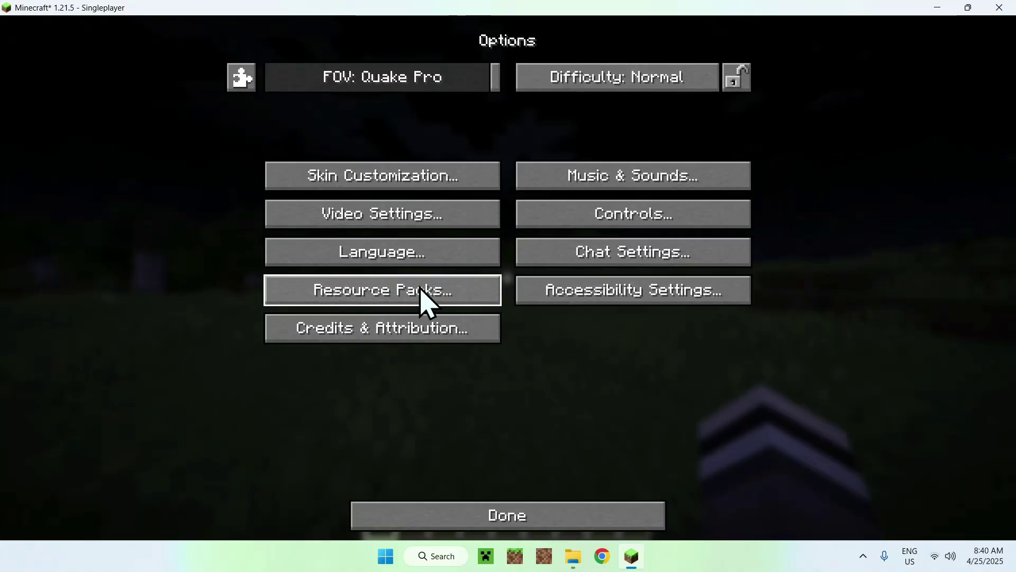
pyautogui.click(379, 226)
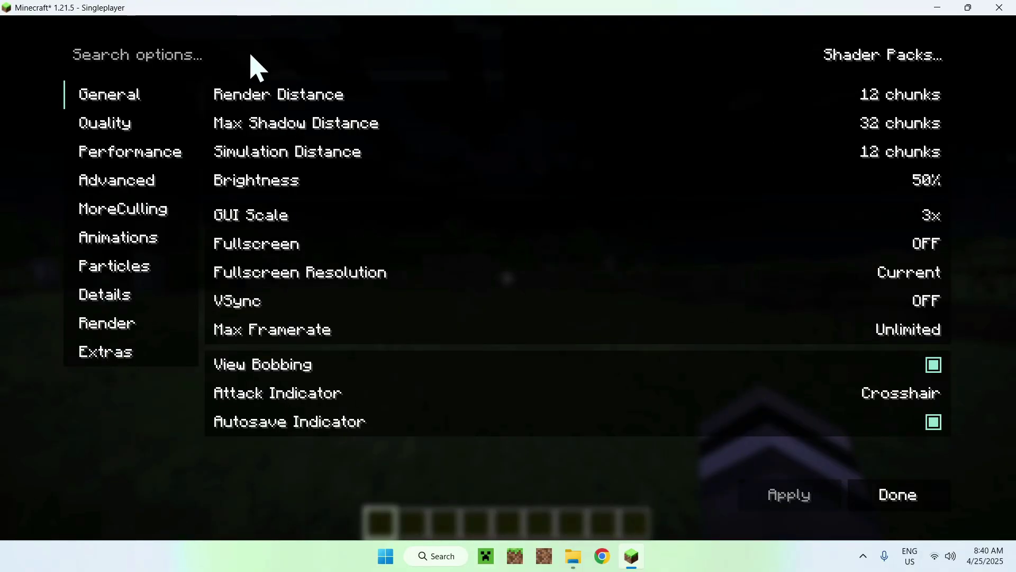
pyautogui.click(145, 136)
pyautogui.click(144, 155)
pyautogui.click(136, 188)
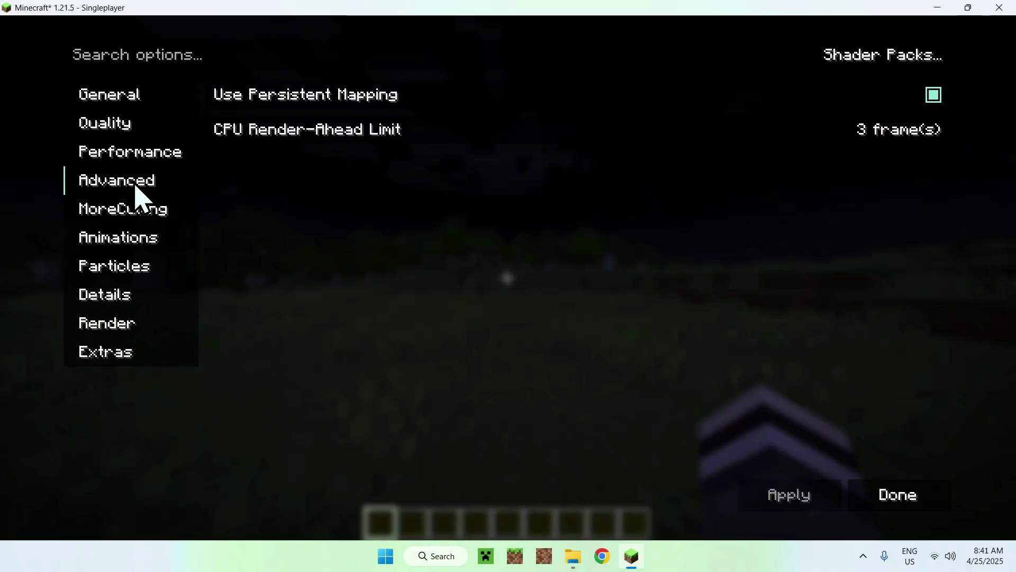
pyautogui.click(138, 219)
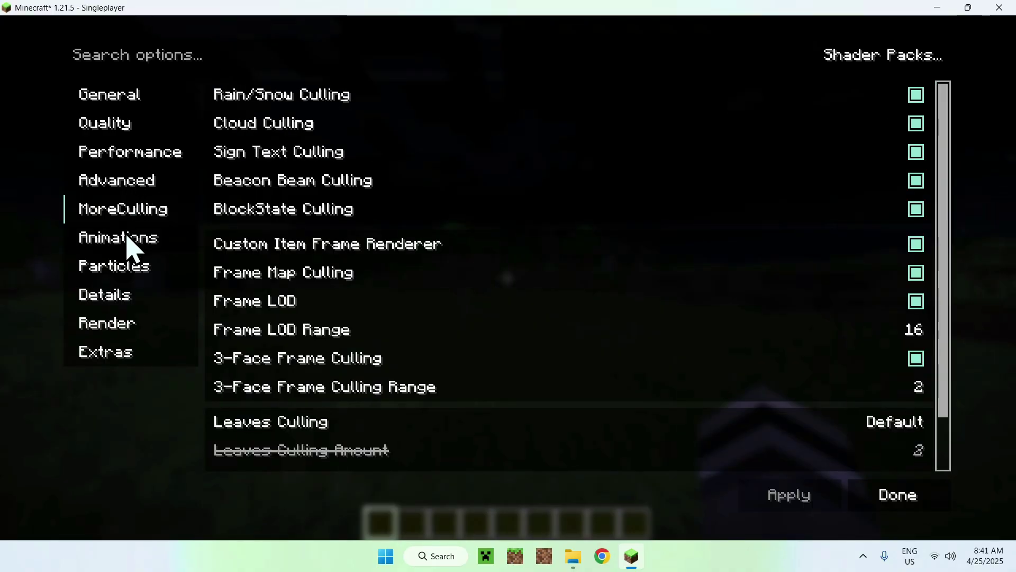
pyautogui.click(130, 244)
pyautogui.click(125, 270)
pyautogui.click(119, 297)
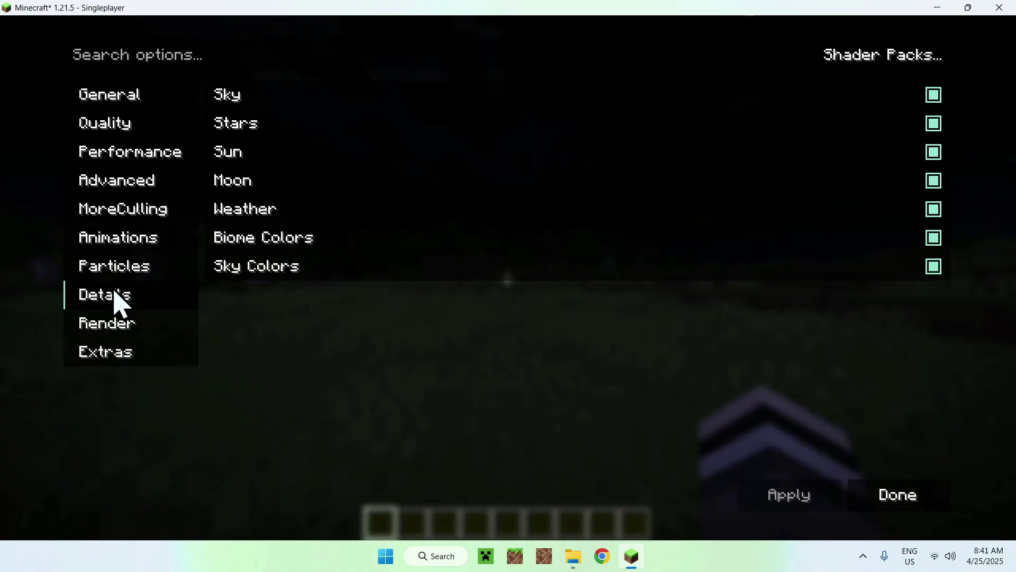
pyautogui.click(113, 324)
pyautogui.click(113, 351)
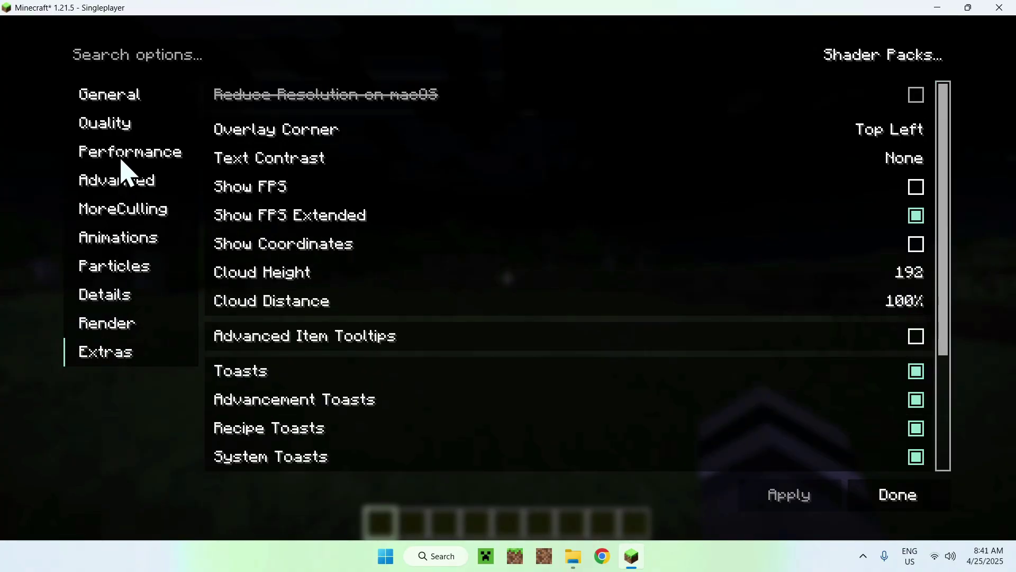
pyautogui.click(125, 105)
pyautogui.click(125, 124)
pyautogui.click(126, 151)
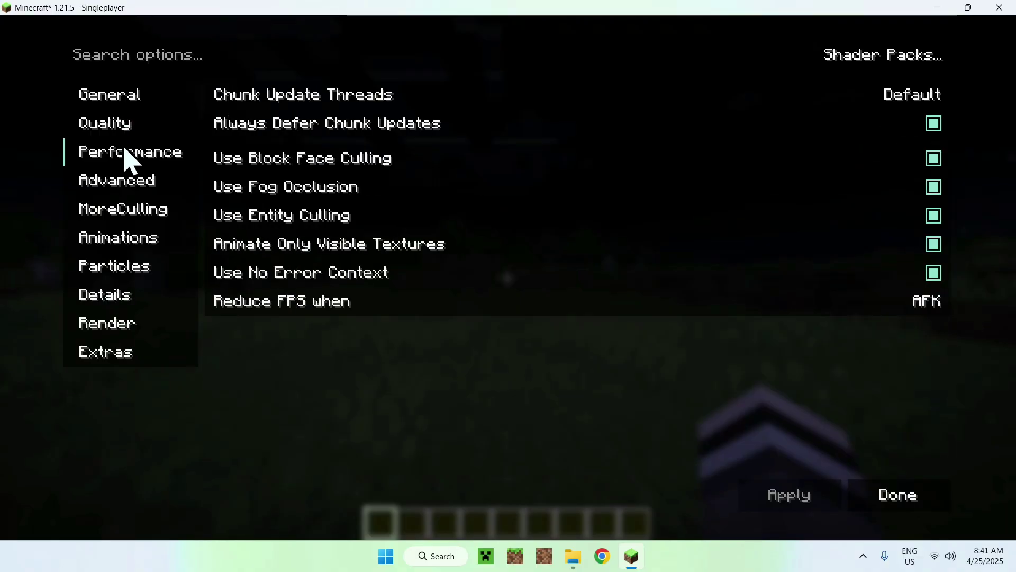
# - Check the Shader Packs screen from the video settings, then close the settings and return to the world
pyautogui.click(847, 57)
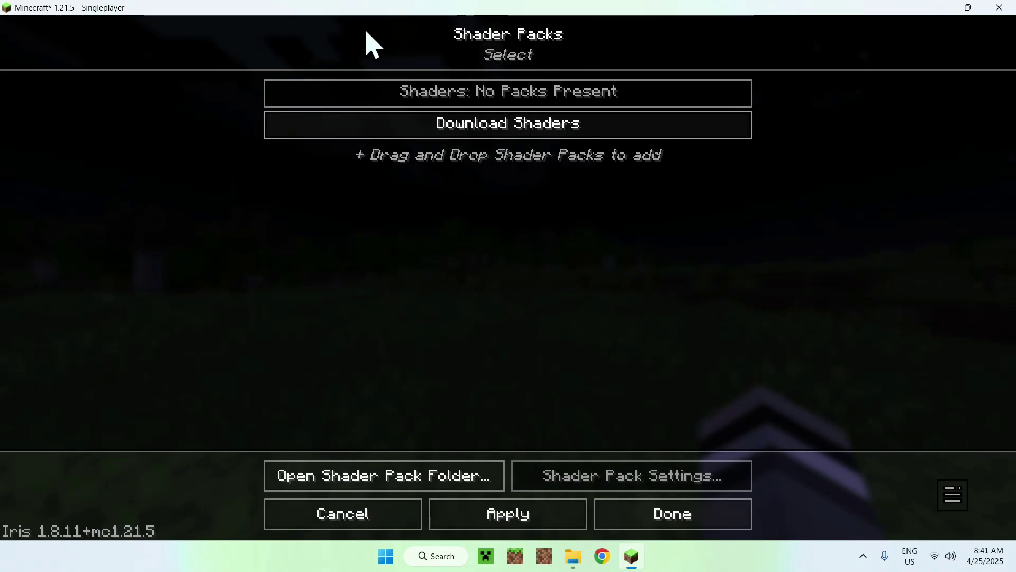
pyautogui.click(615, 516)
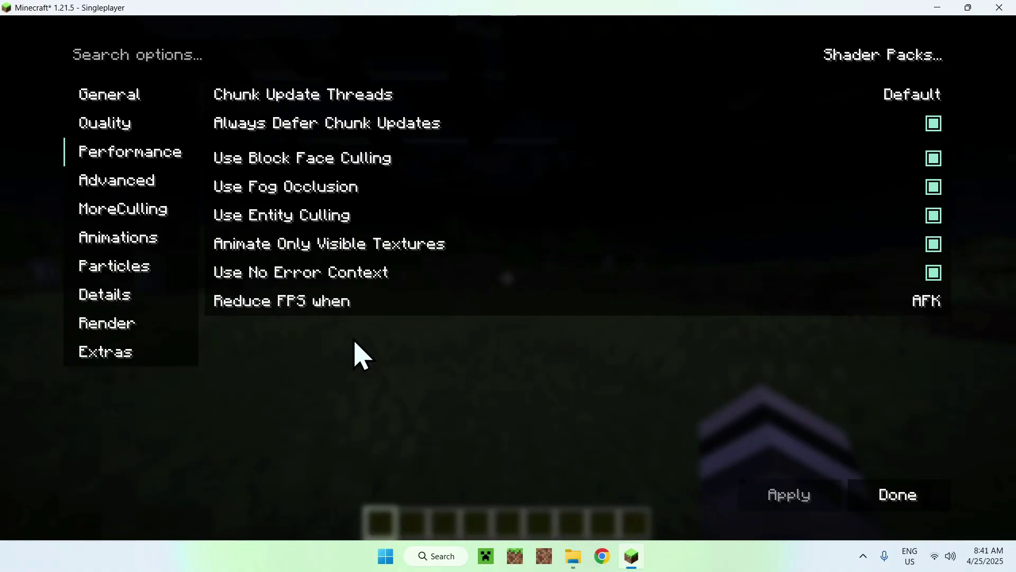
pyautogui.press('Escape')
pyautogui.press('Escape')
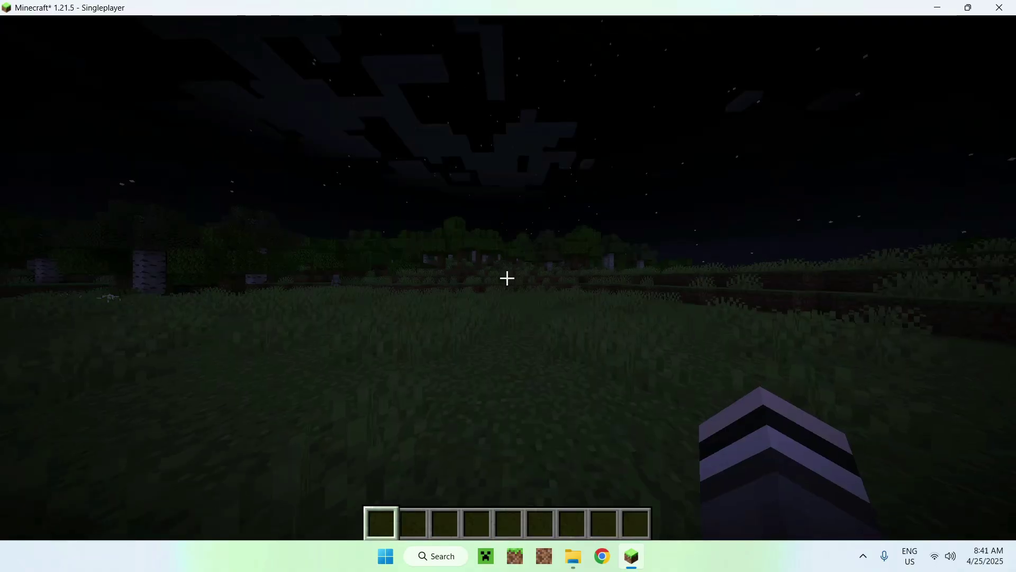
# - Switch the camera to third-person view and walk the character around the grassland
pyautogui.press('w')
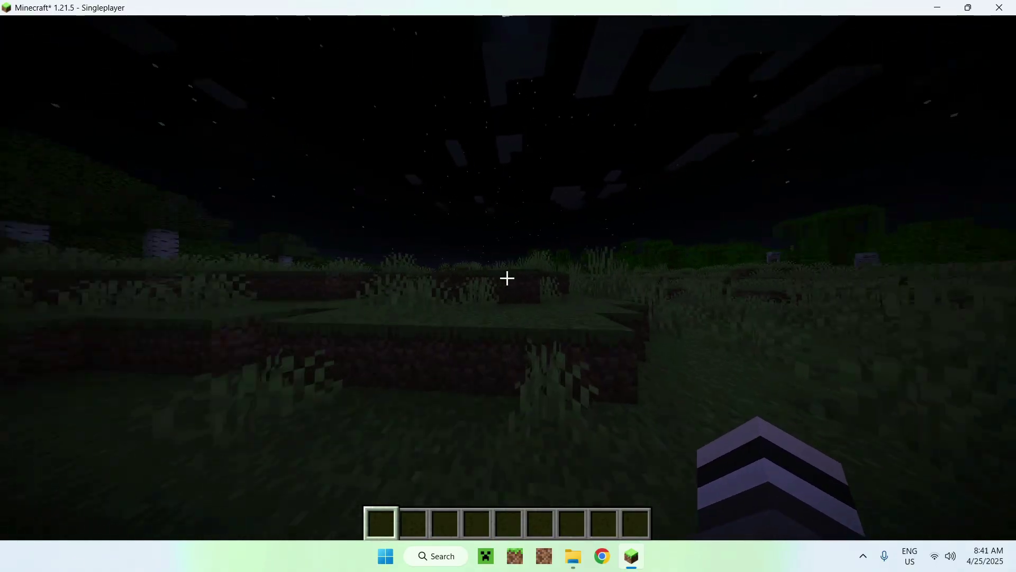
pyautogui.press('F5')
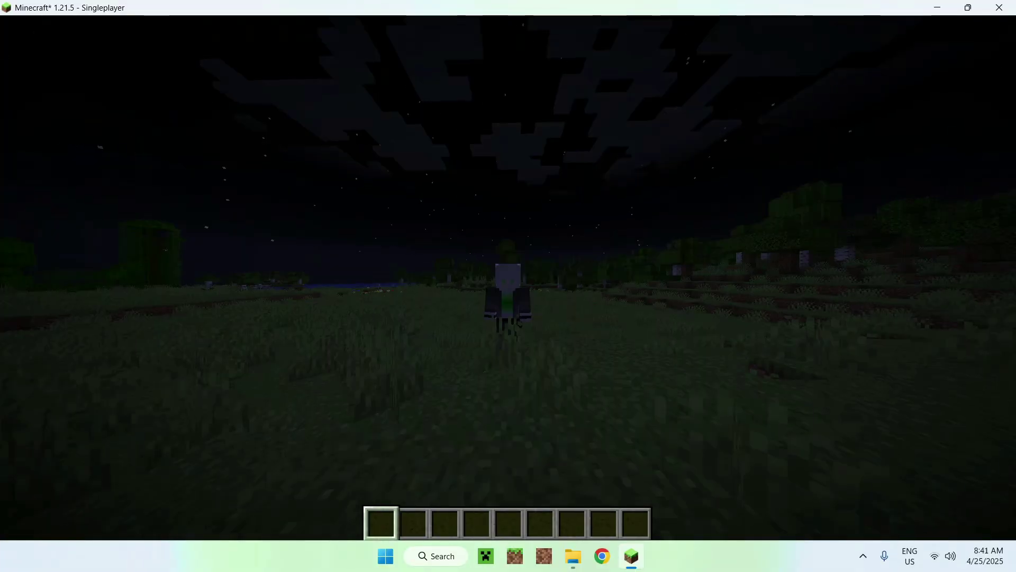
pyautogui.press('w')
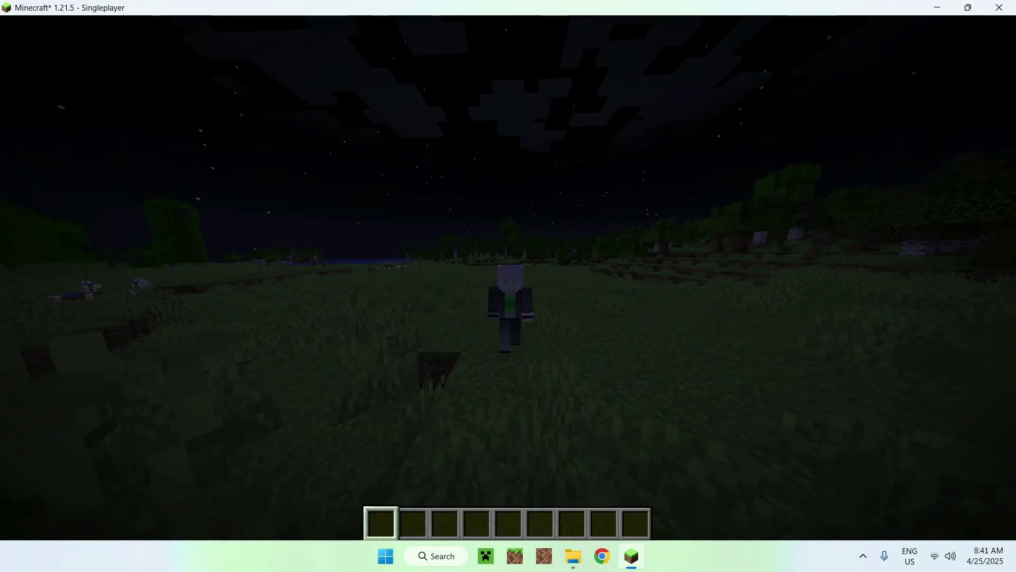
pyautogui.press('w')
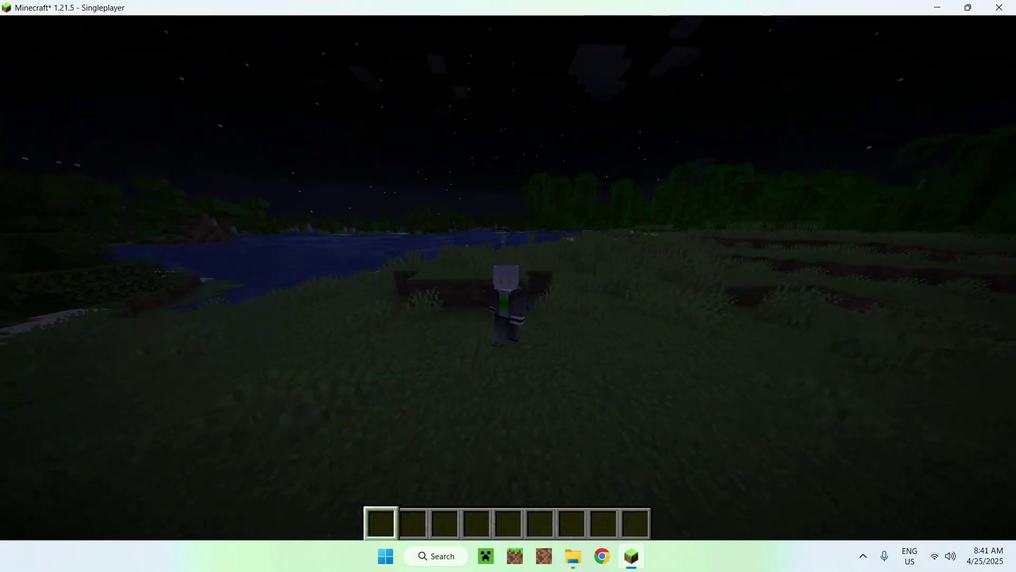
pyautogui.press('w')
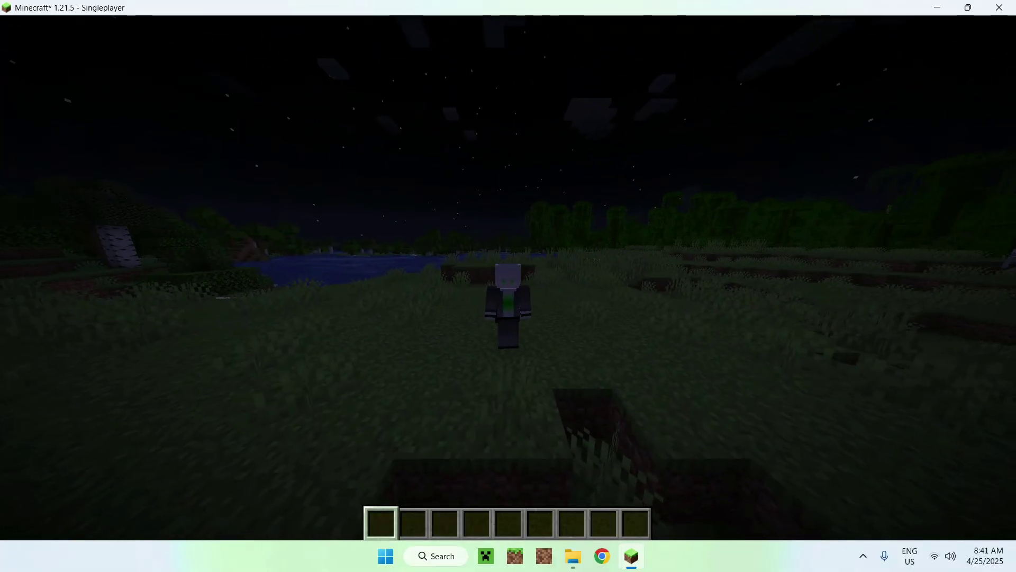